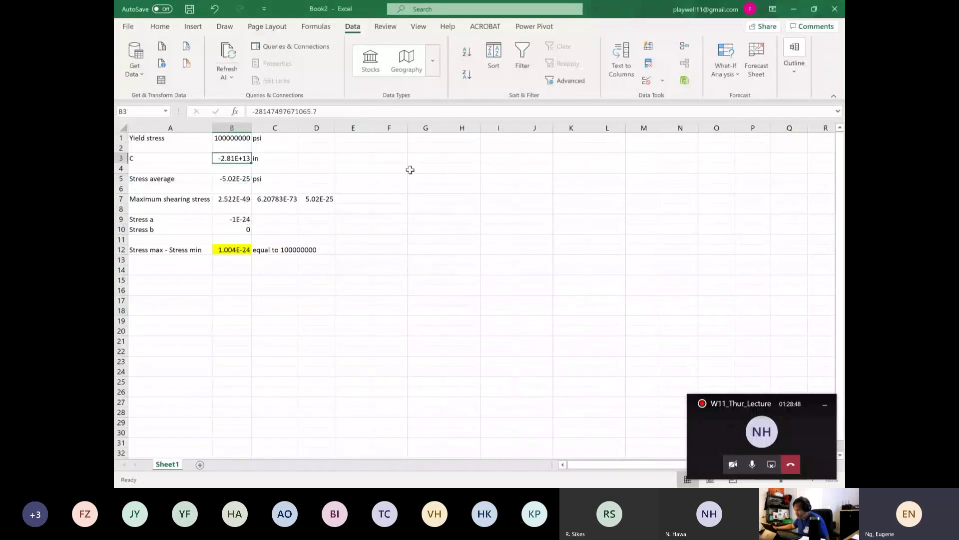
# Replace C in B3 with trial values 0, then 0.7, finally leaving it at 0.6
pyautogui.press('Delete')
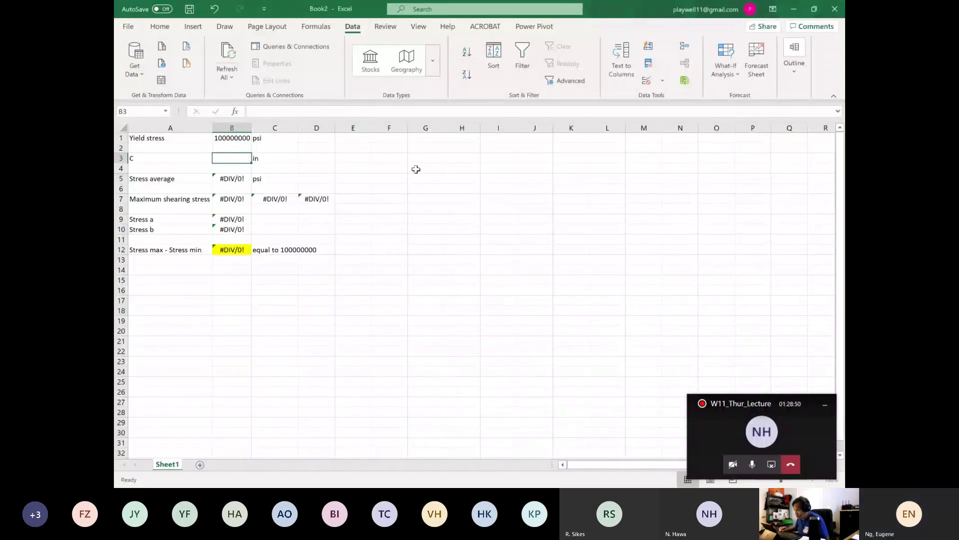
pyautogui.write('0')
pyautogui.hotkey('ctrl', 'Return')
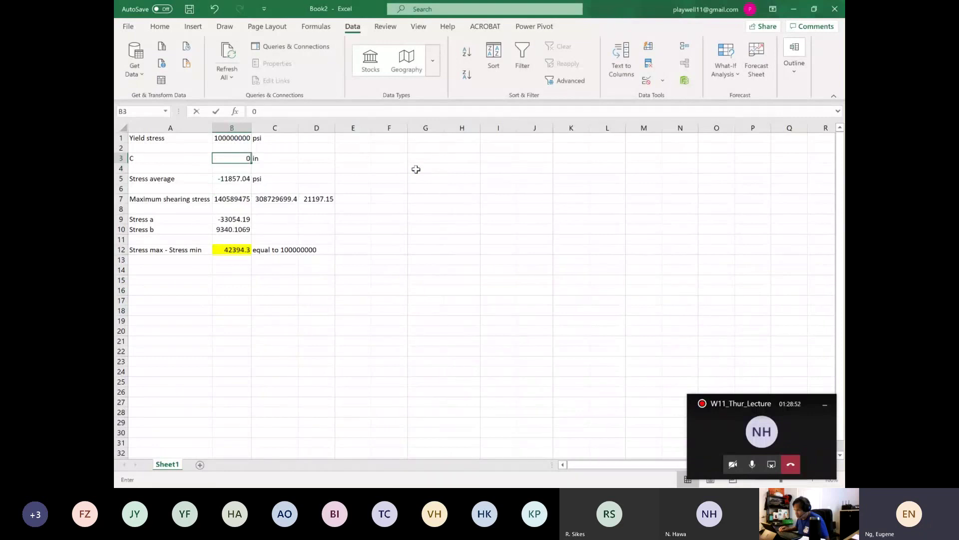
pyautogui.press('Delete')
pyautogui.write('0.7')
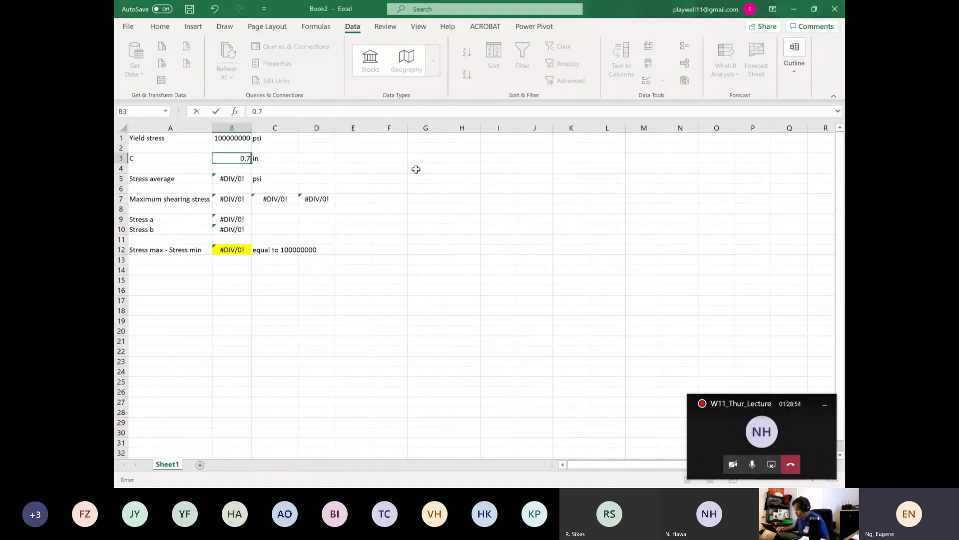
pyautogui.hotkey('ctrl', 'Return')
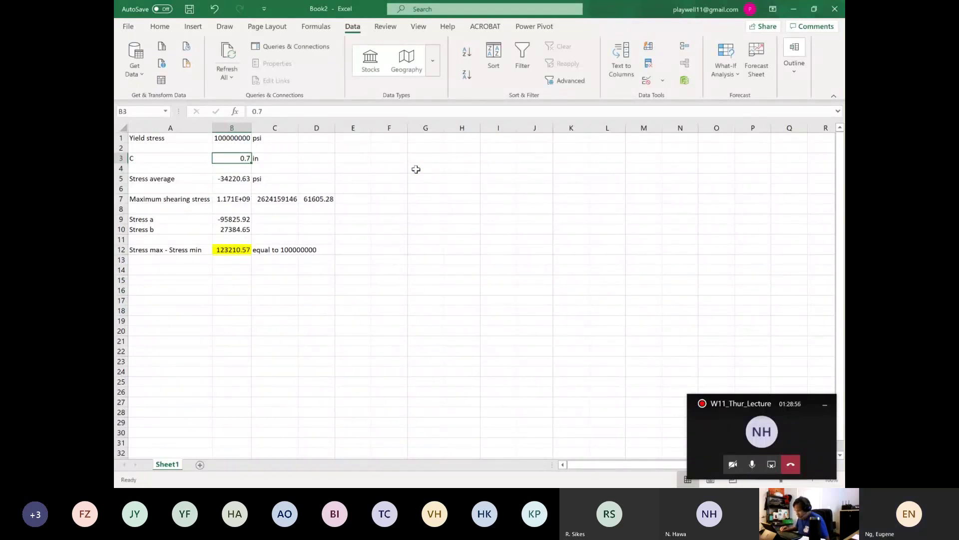
pyautogui.write('0.')
pyautogui.hotkey('ctrl', 'Return')
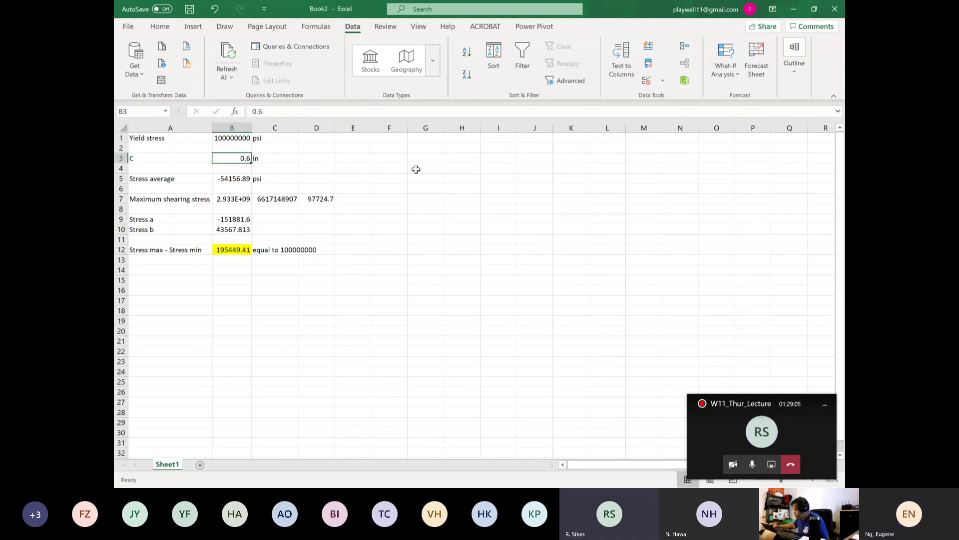
# Open Goal Seek, set B3 as the changing cell and begin entering the 100000000 target
pyautogui.click(732, 75)
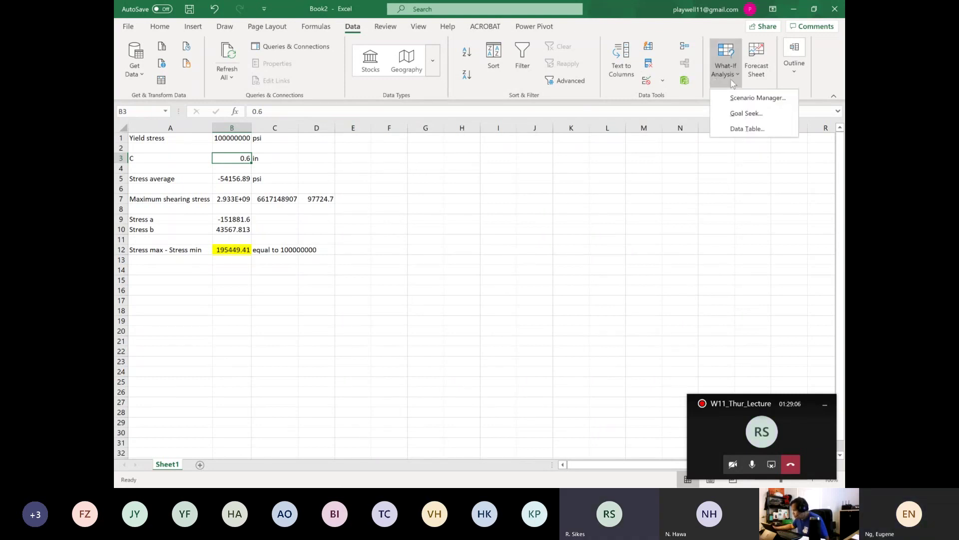
pyautogui.click(746, 114)
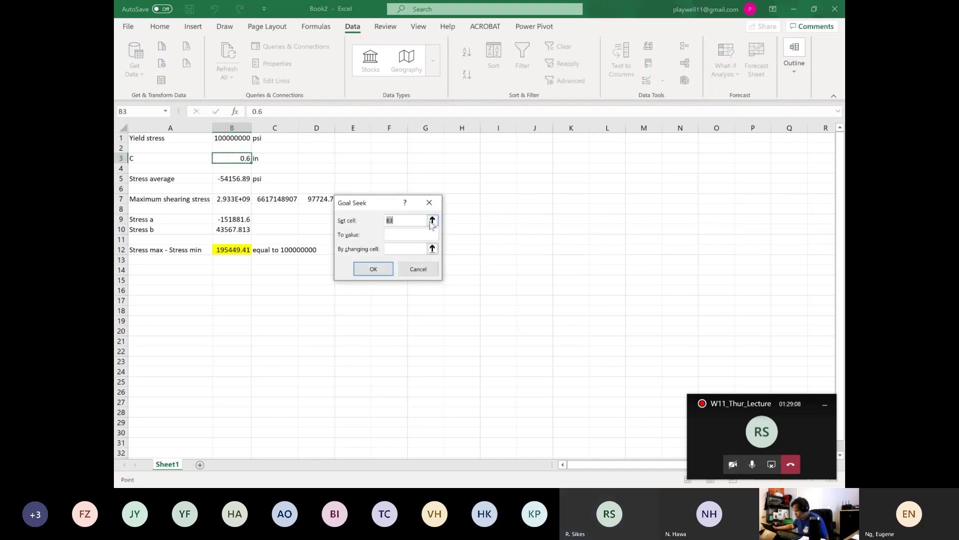
pyautogui.click(432, 221)
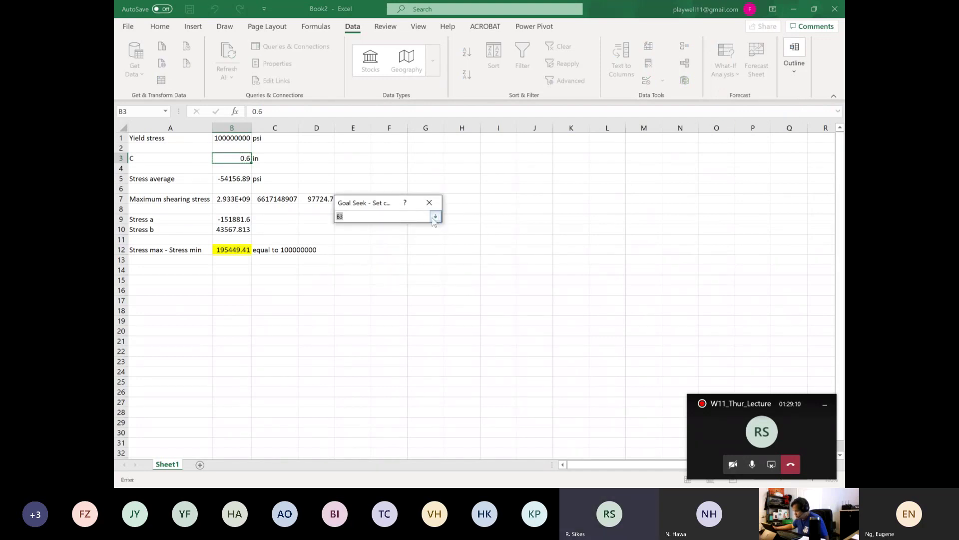
pyautogui.click(435, 216)
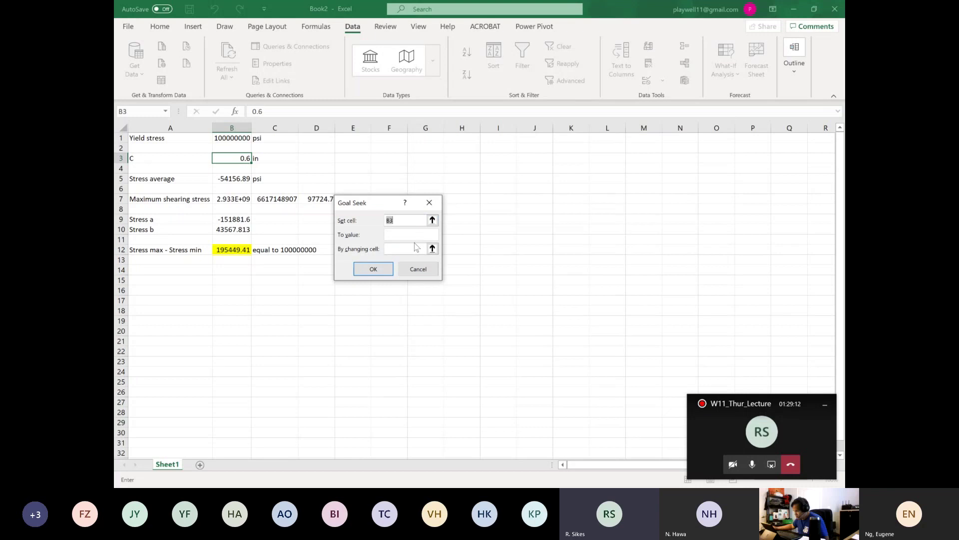
pyautogui.click(232, 160)
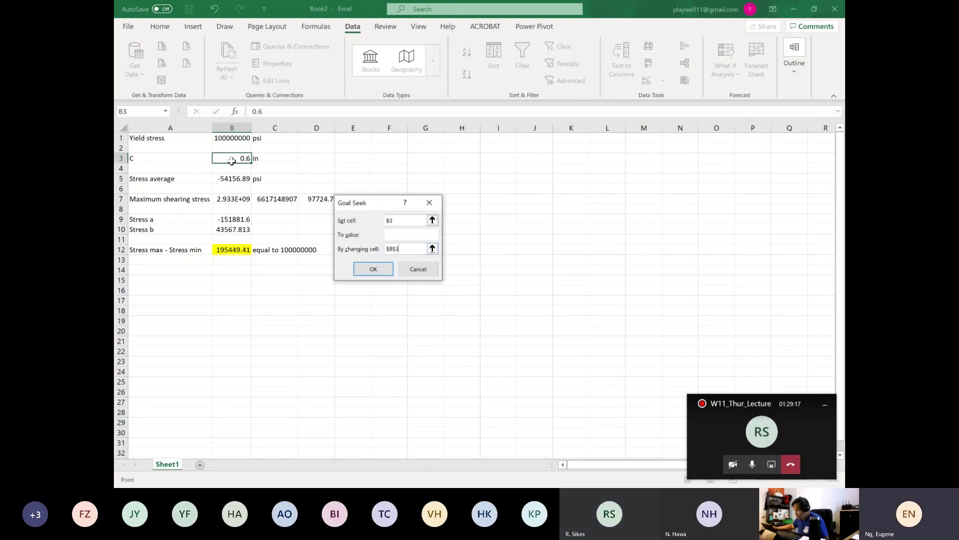
pyautogui.click(399, 217)
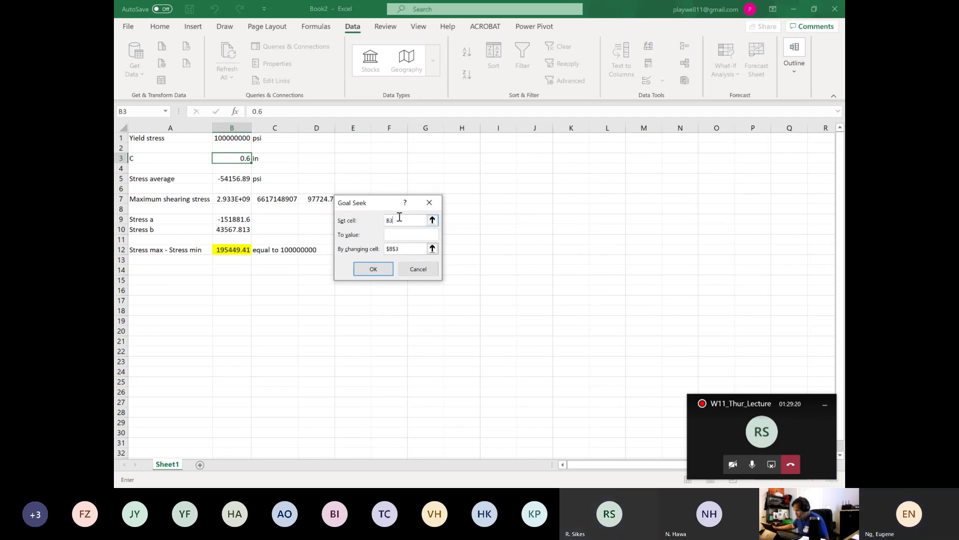
pyautogui.click(432, 250)
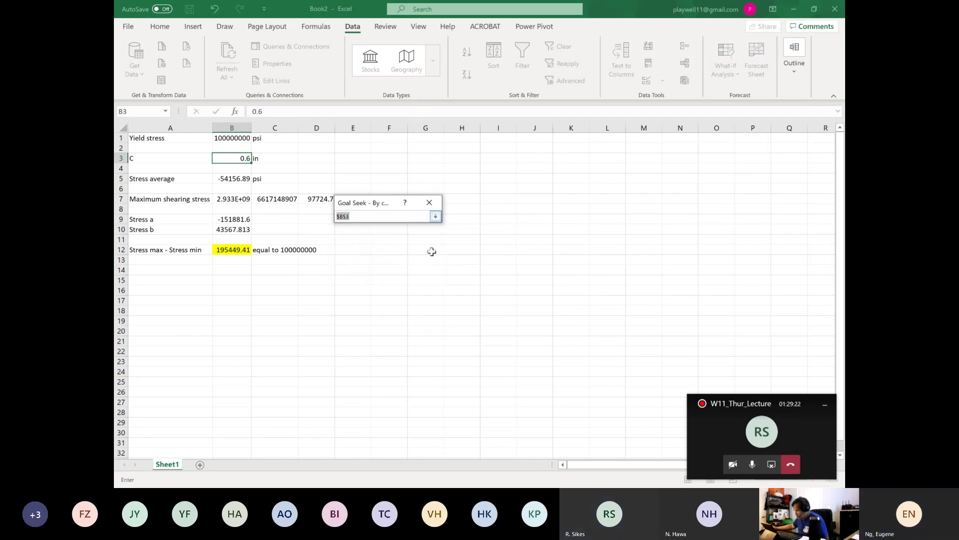
pyautogui.click(435, 217)
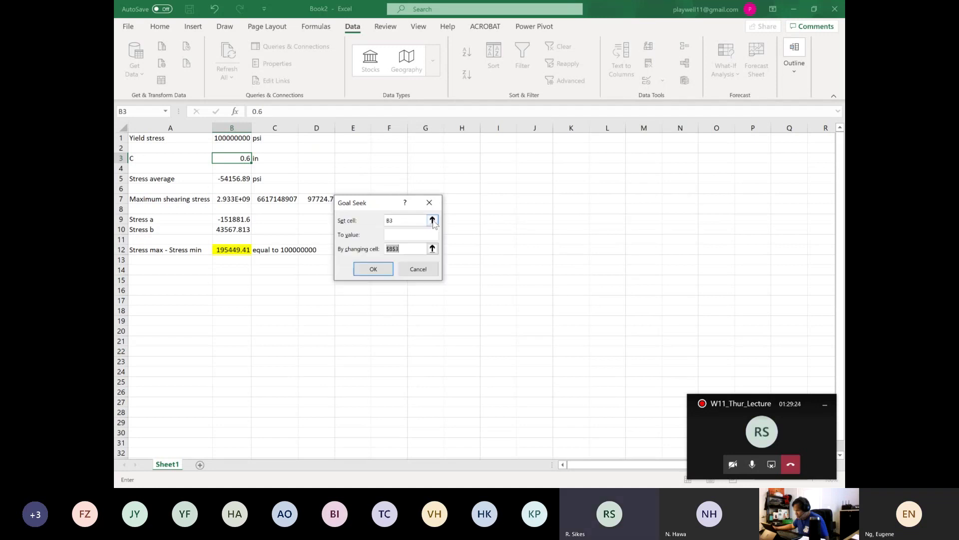
pyautogui.click(410, 235)
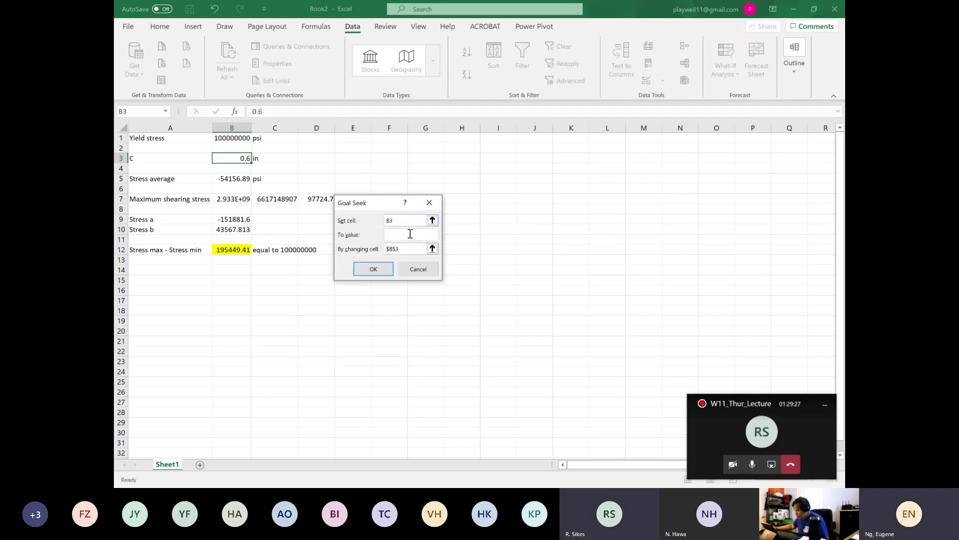
pyautogui.write('100000000')
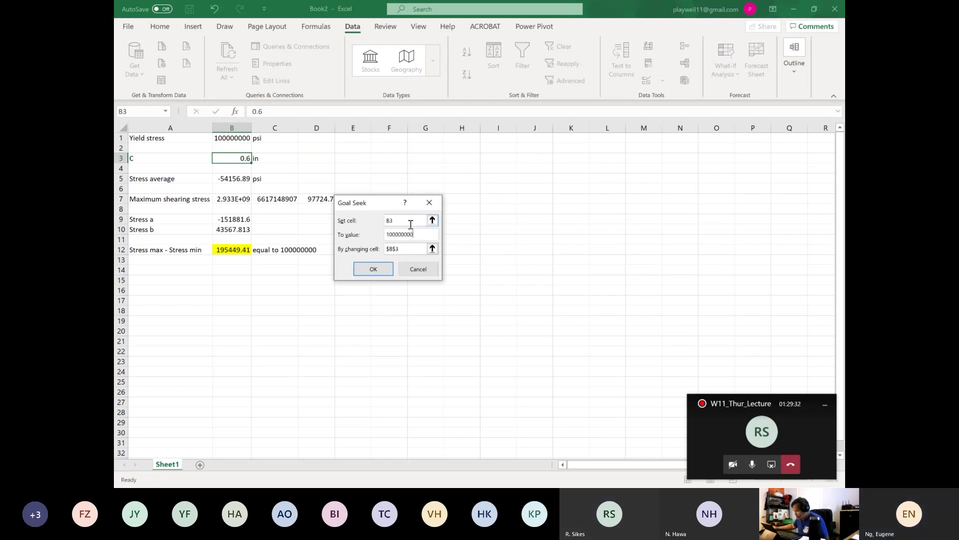
# Make B12 the set cell, run Goal Seek and accept C ≈ 0.07488 in
pyautogui.click(411, 222)
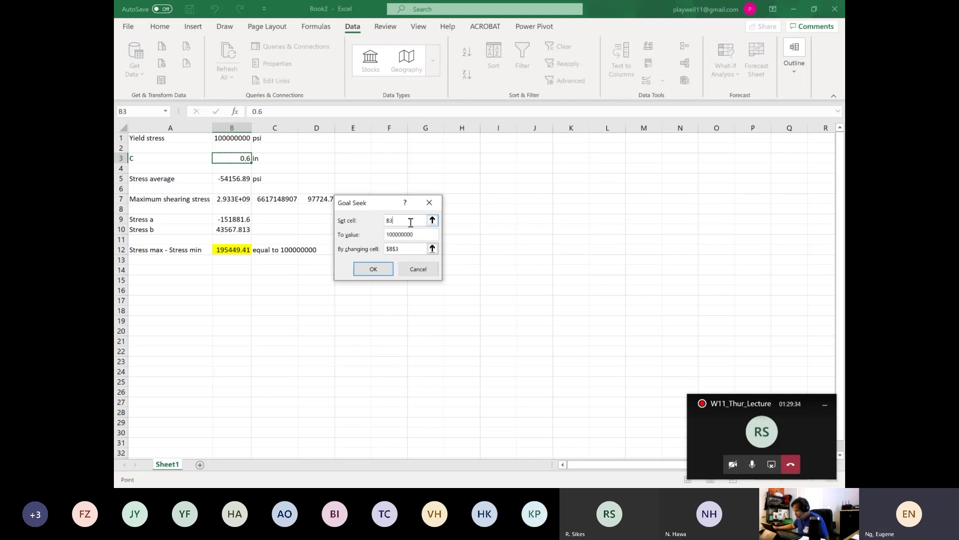
pyautogui.click(229, 249)
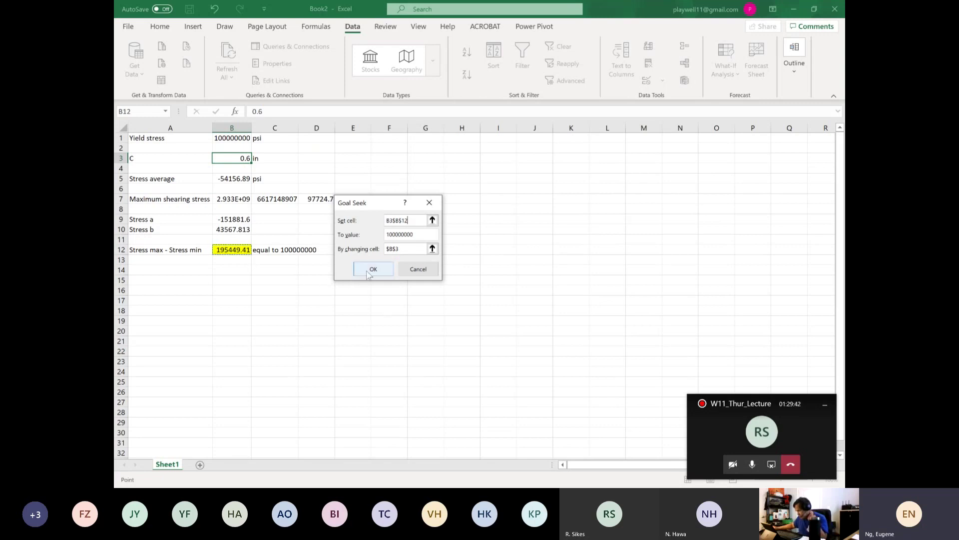
pyautogui.press('BackSpace')
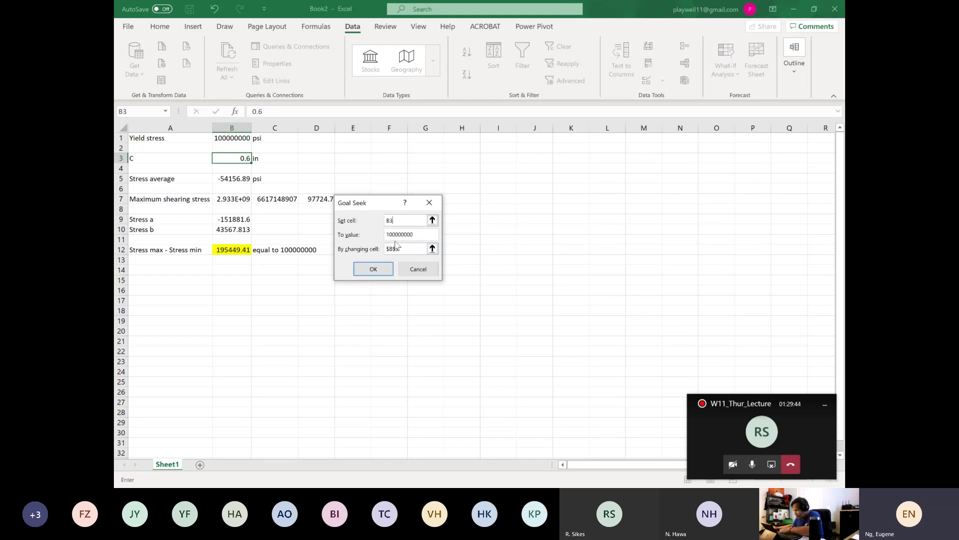
pyautogui.click(239, 251)
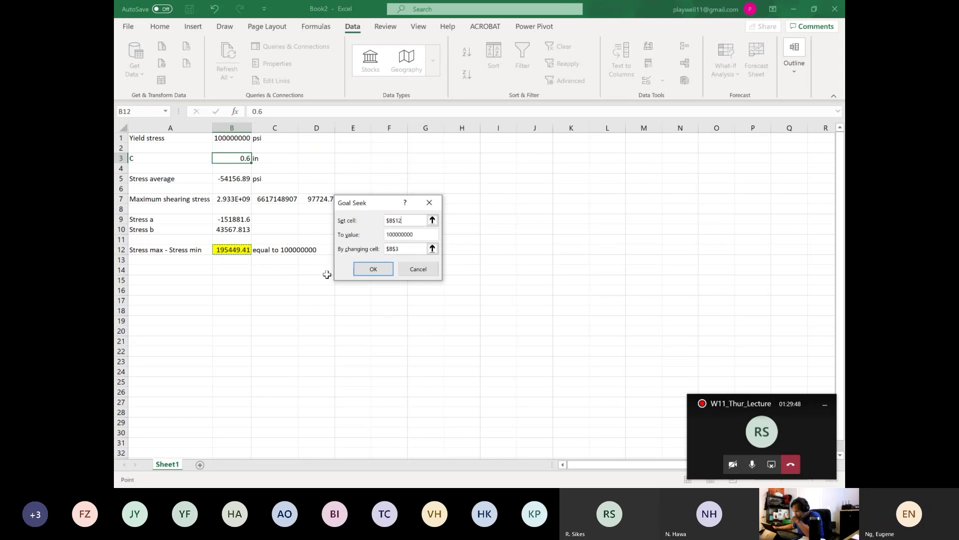
pyautogui.click(372, 272)
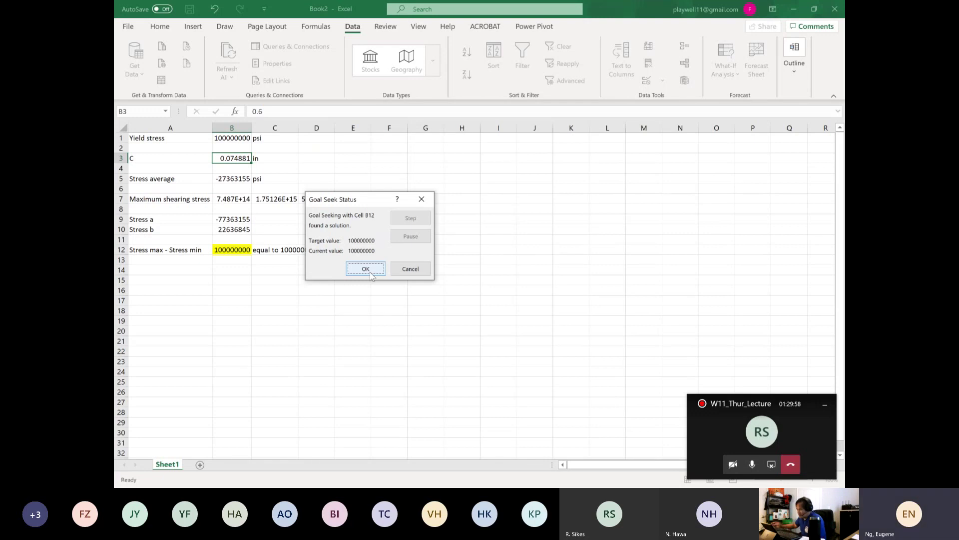
pyautogui.click(369, 272)
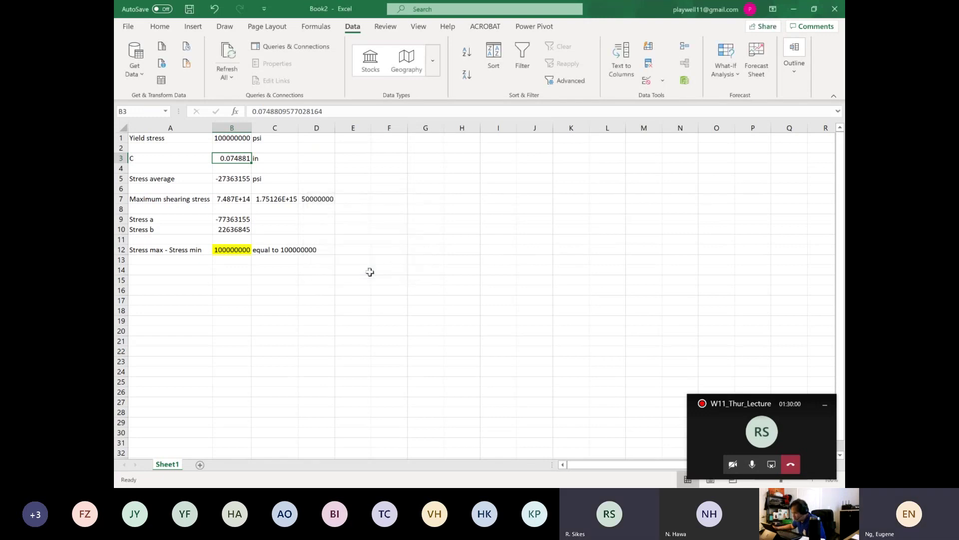
# Check that B12 holds =B10-B9, then reselect C's cell B3
pyautogui.click(313, 278)
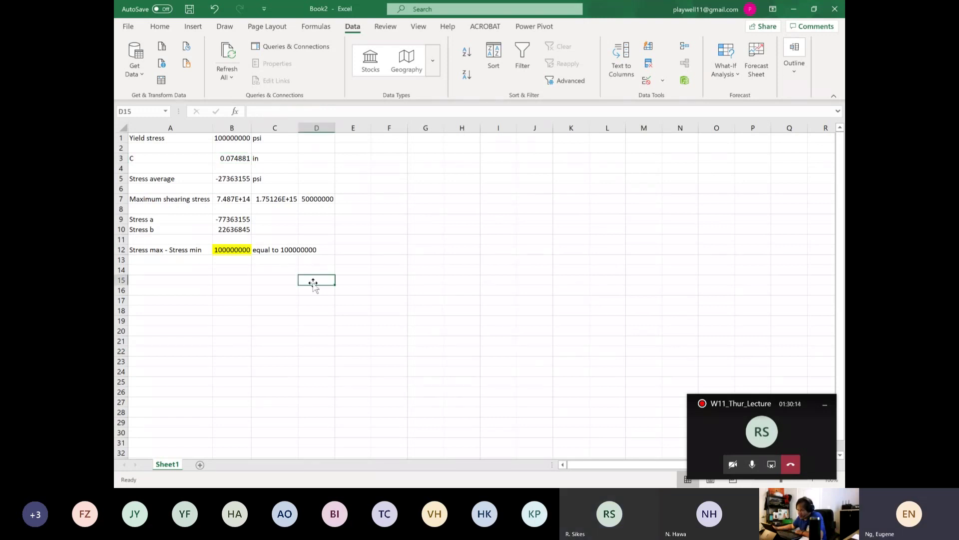
pyautogui.click(238, 251)
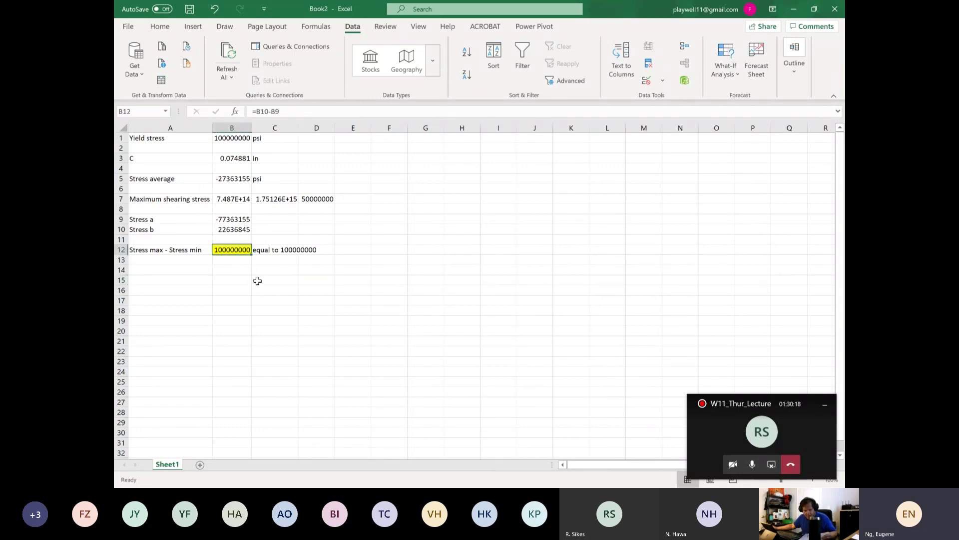
pyautogui.click(228, 155)
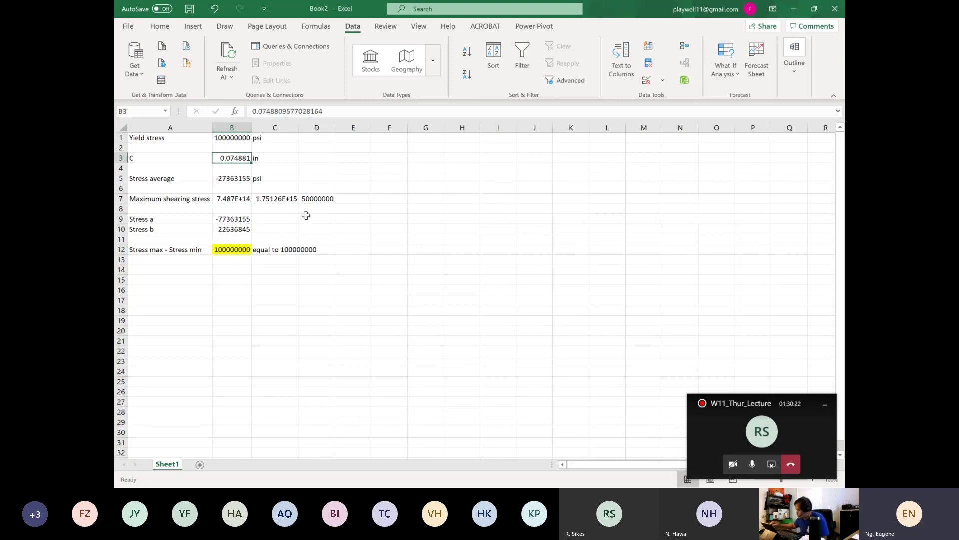
# Reset C to 1.0 and start a Goal Seek with target value 100000000
pyautogui.write('1.0')
pyautogui.press('Return')
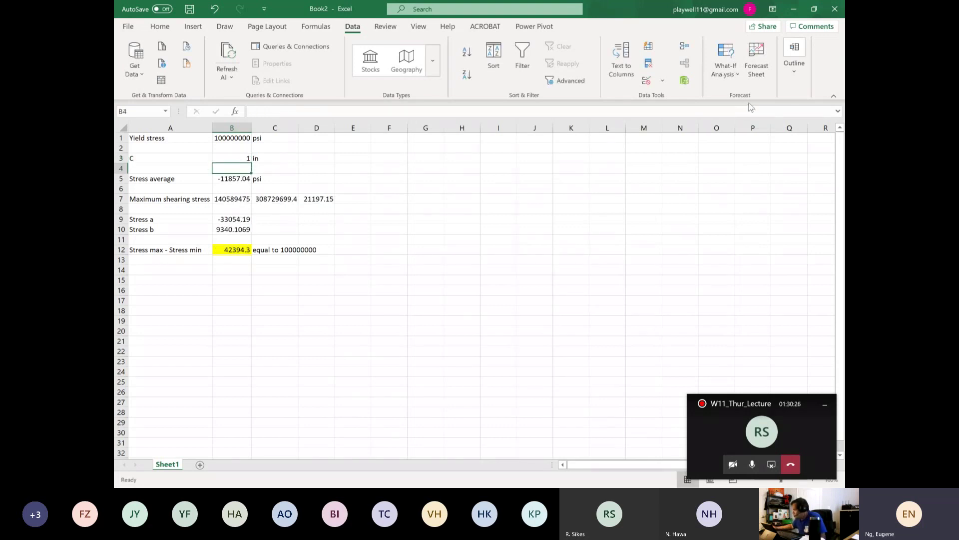
pyautogui.click(725, 68)
pyautogui.click(738, 113)
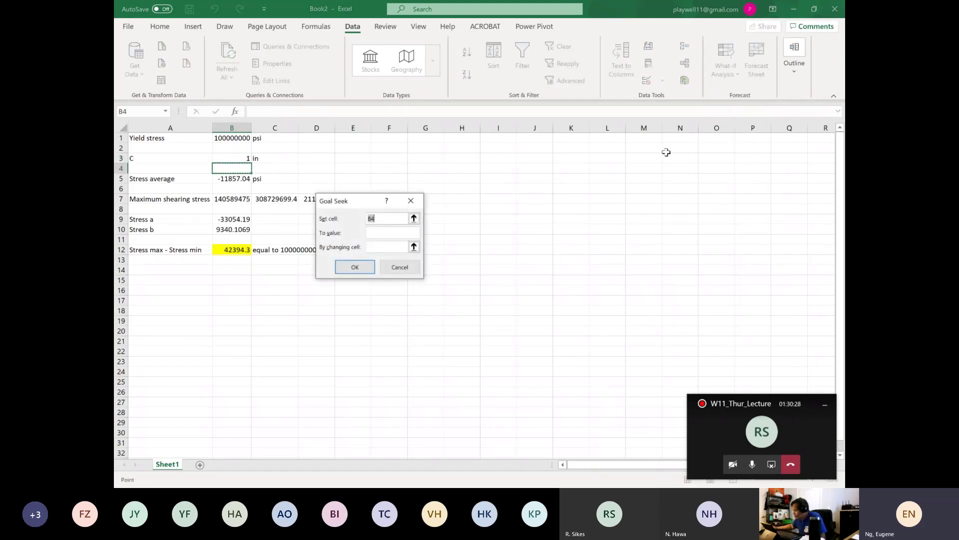
pyautogui.press('BackSpace')
pyautogui.press('BackSpace')
pyautogui.click(386, 230)
pyautogui.write('100')
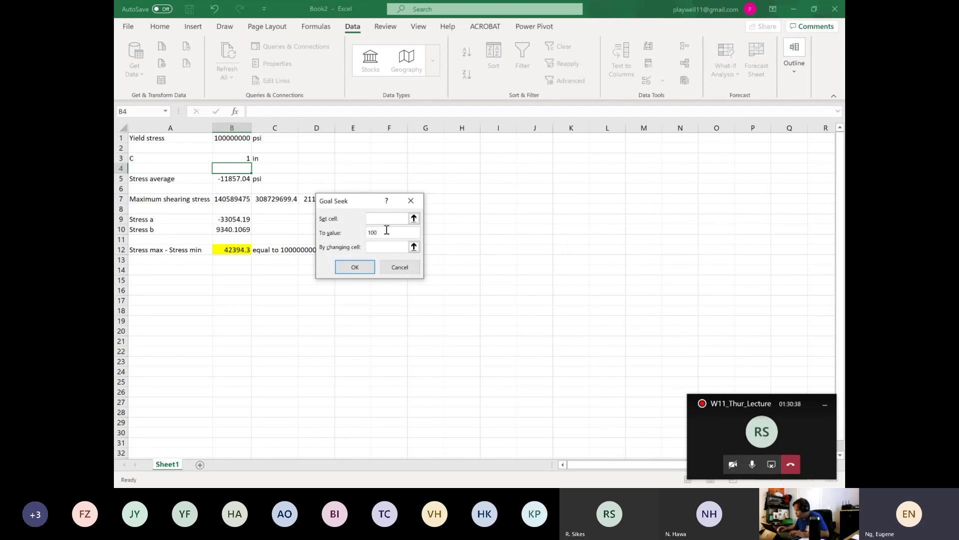
pyautogui.write('e6')
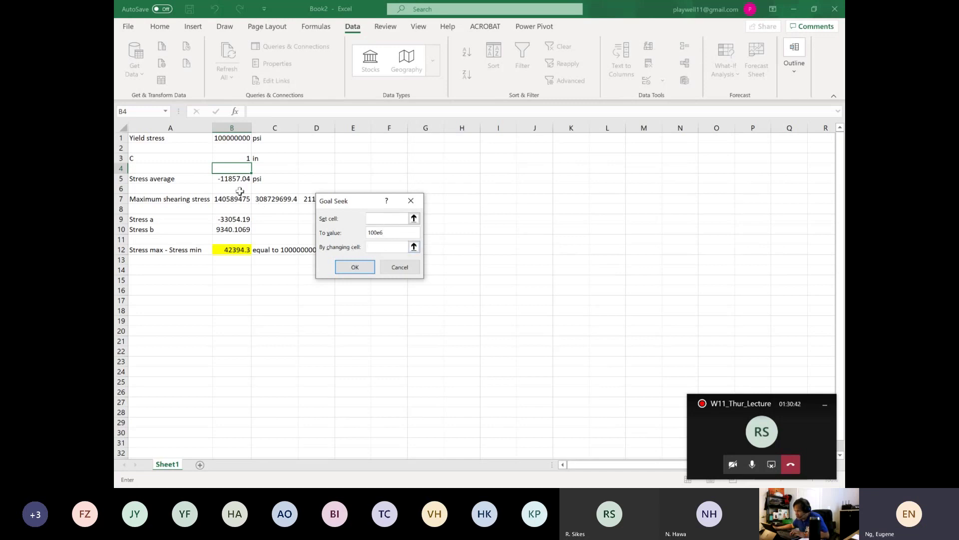
# Vary B3 to drive B12 to the target; Goal Seek fails, leaving C at -2.81E+13
pyautogui.click(236, 158)
pyautogui.click(378, 218)
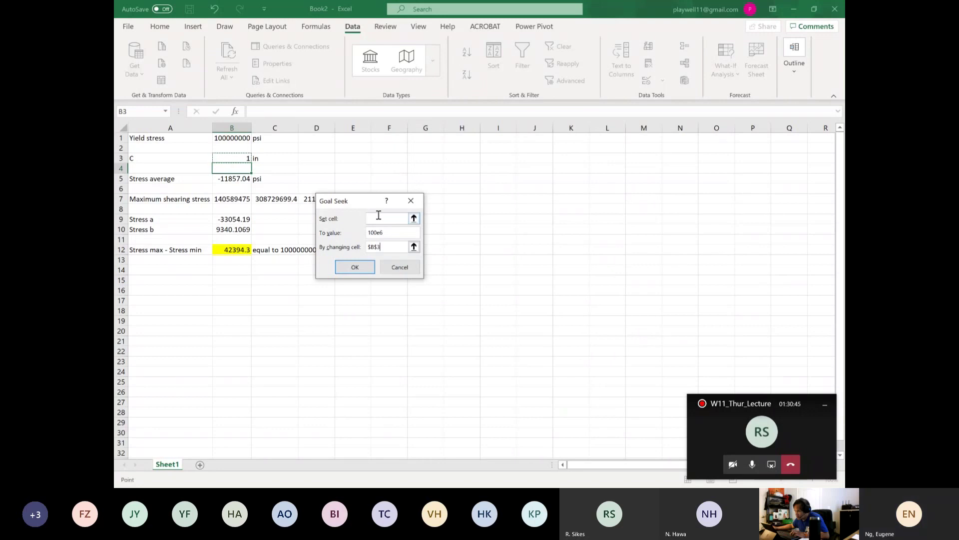
pyautogui.click(239, 250)
pyautogui.click(355, 267)
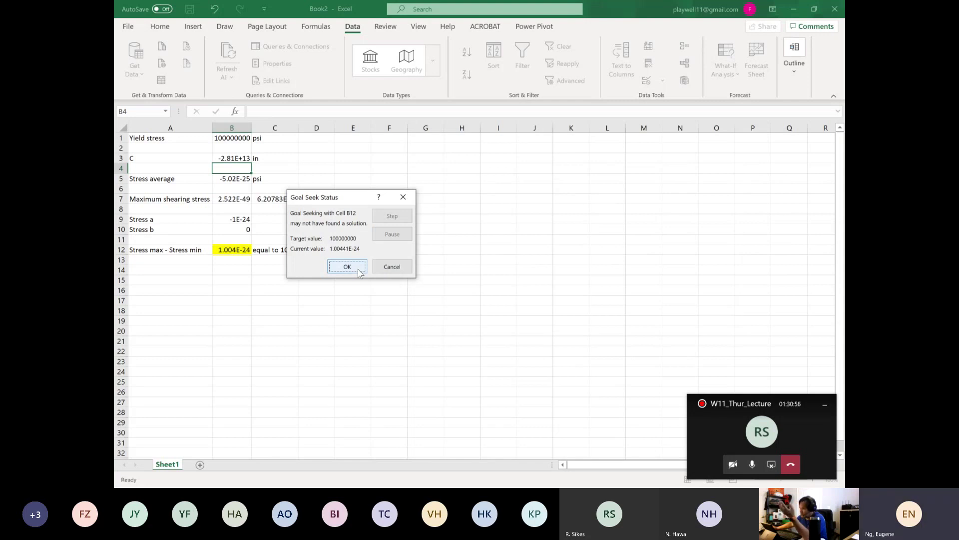
pyautogui.click(358, 271)
pyautogui.click(226, 156)
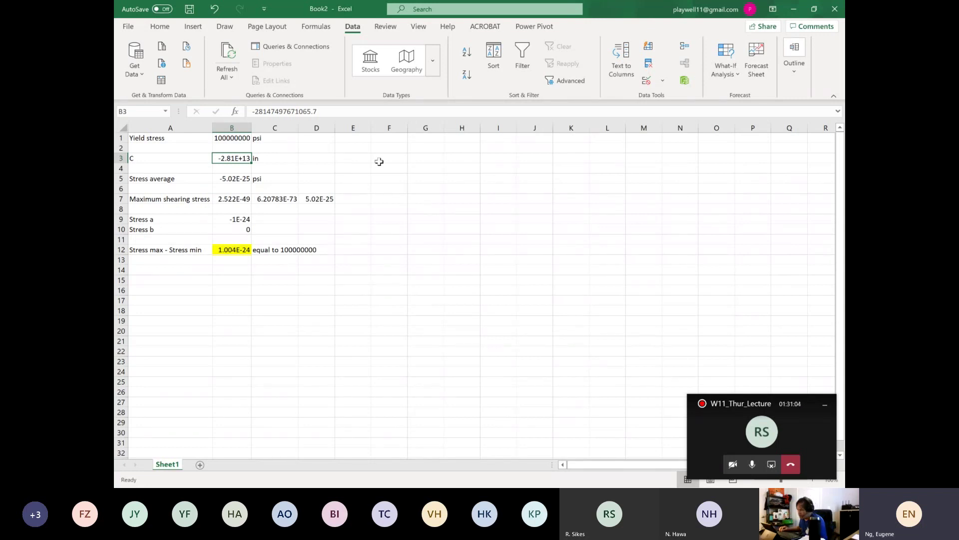
# Restart C at 0.1 and open Goal Seek with B12 as the set cell
pyautogui.write('0.')
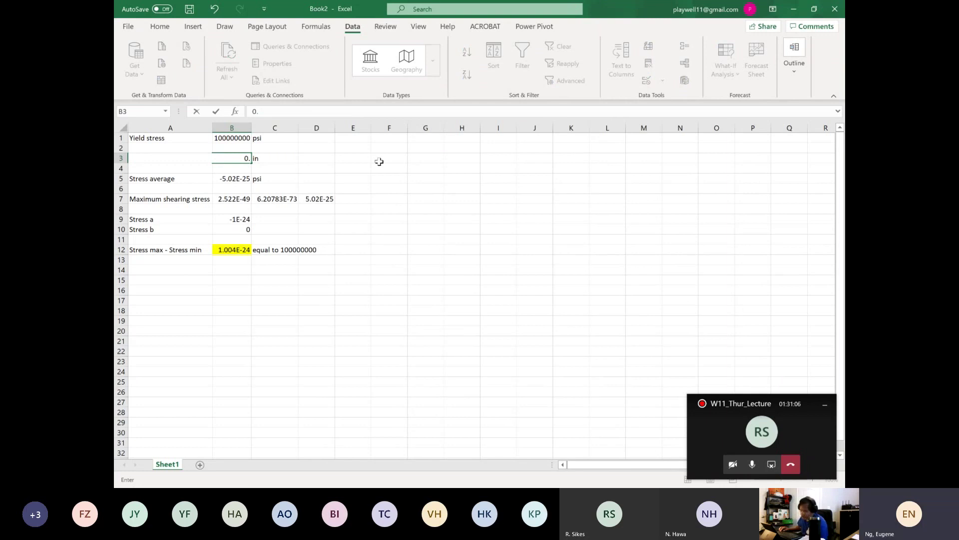
pyautogui.write('1')
pyautogui.press('Return')
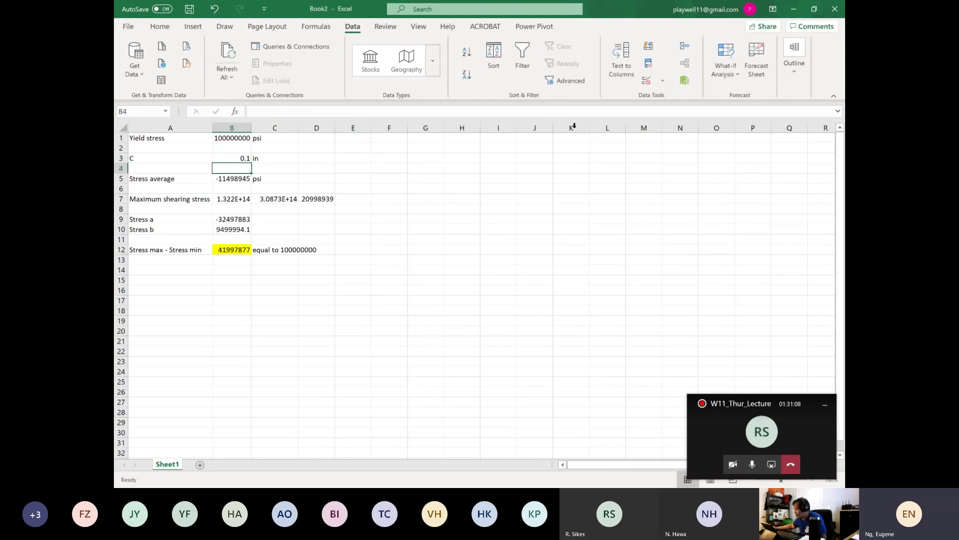
pyautogui.click(721, 83)
pyautogui.click(735, 113)
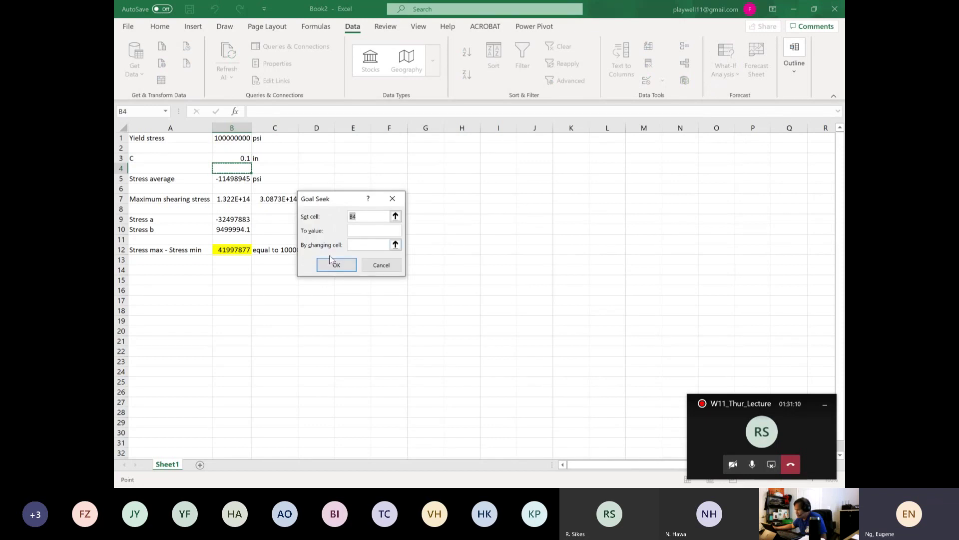
pyautogui.click(393, 217)
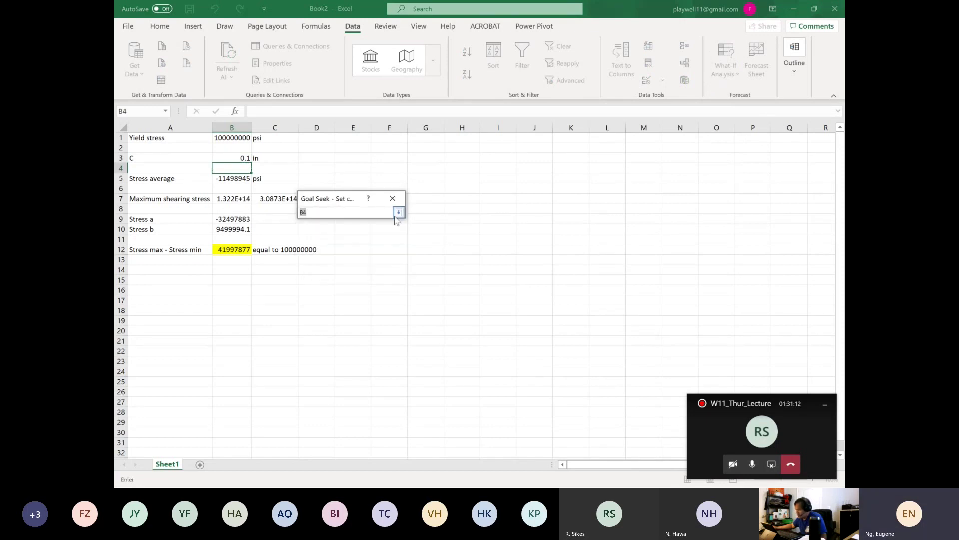
pyautogui.click(241, 250)
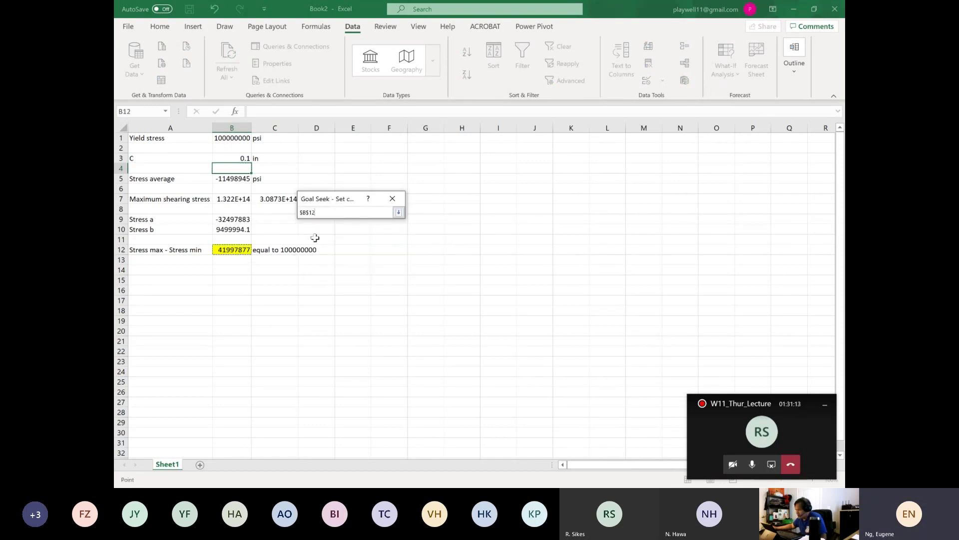
pyautogui.click(398, 213)
# Target 100000000 by changing B3, accepting the solution C = 0.074881 in
pyautogui.click(372, 231)
pyautogui.write('100000000')
pyautogui.click(377, 245)
pyautogui.click(235, 158)
pyautogui.click(336, 266)
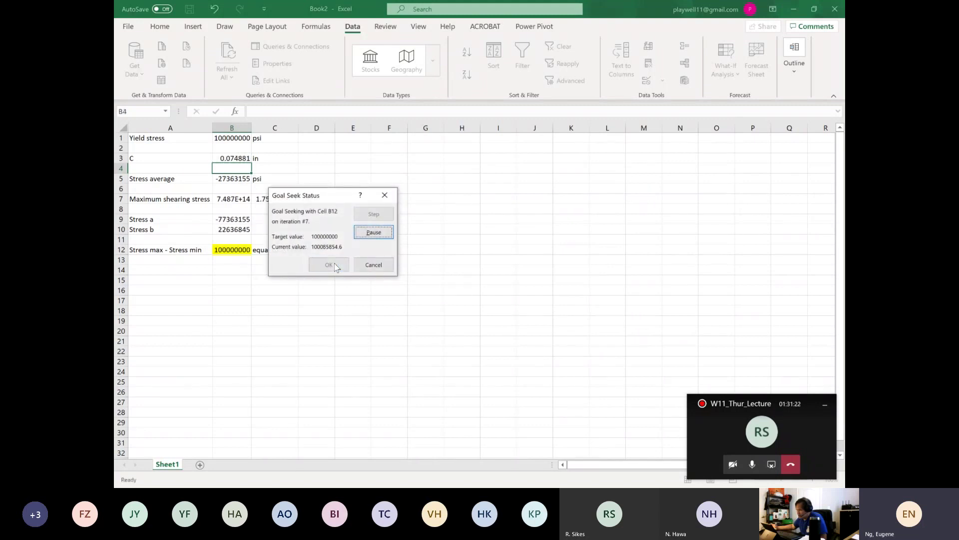
pyautogui.click(336, 265)
pyautogui.click(523, 238)
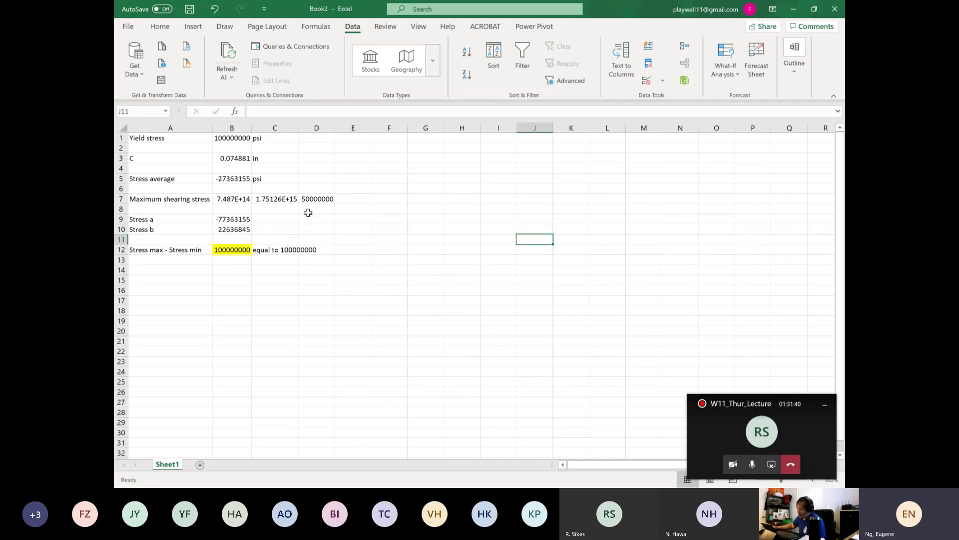
pyautogui.click(244, 157)
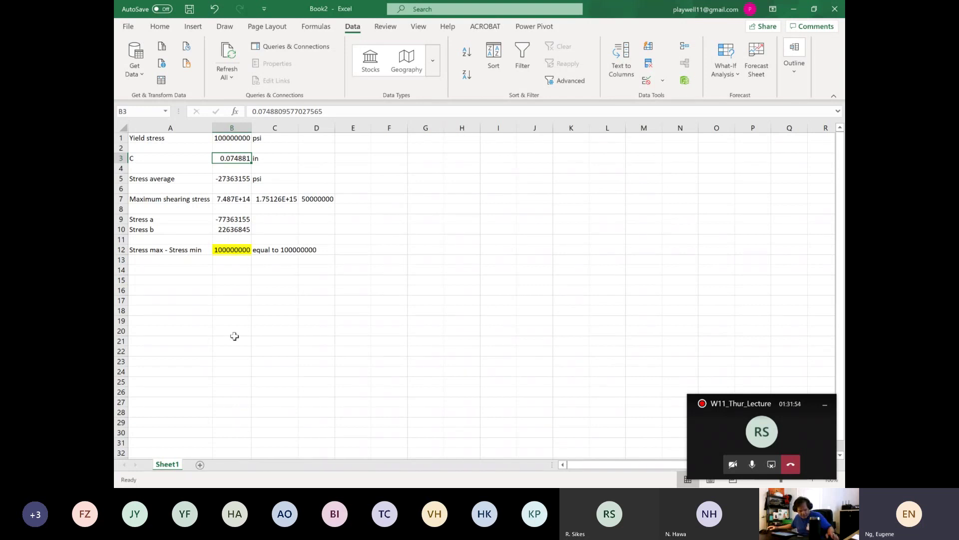
# In OneNote, choose a pen and ink 'c =' below the solve-for-c step
pyautogui.hotkey('alt', 'Tab')
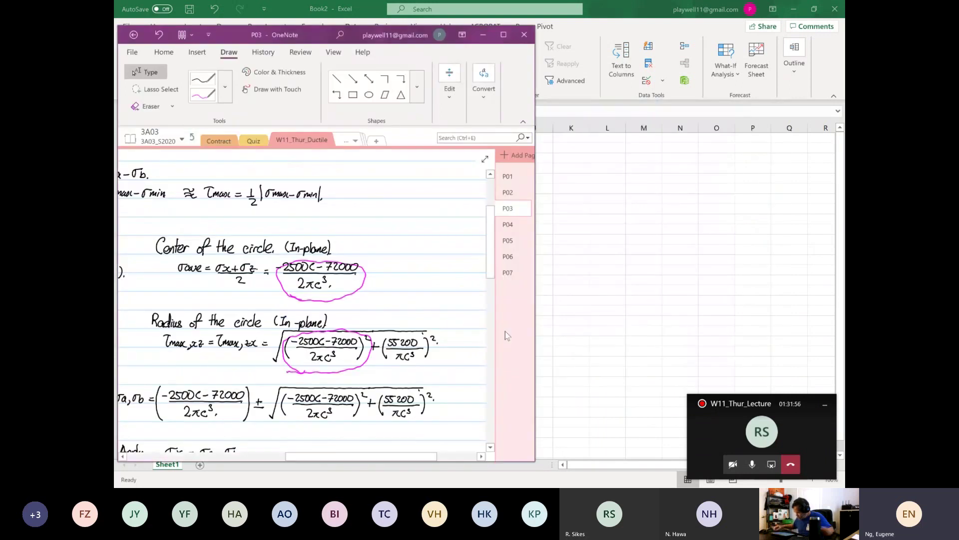
pyautogui.scroll(-4, 303, 299)
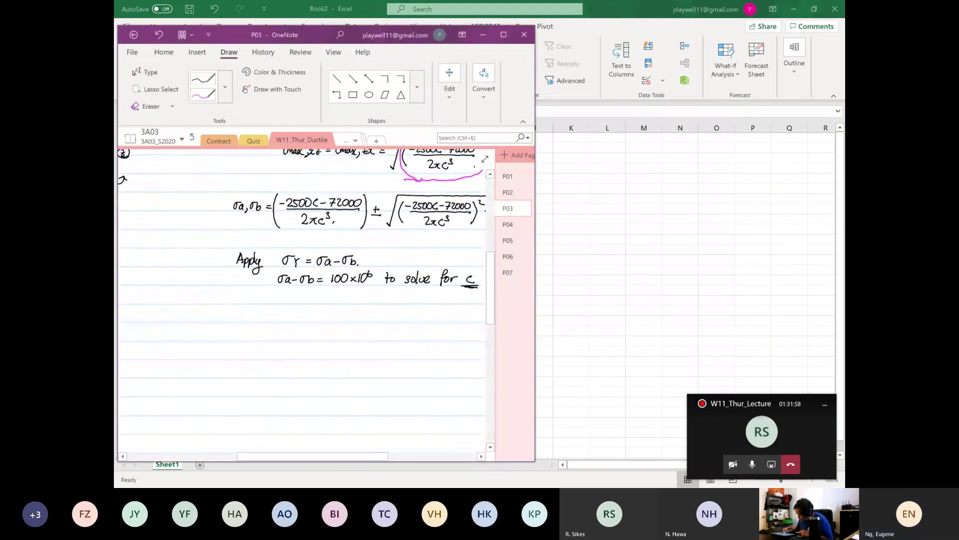
pyautogui.moveTo(241, 313)
pyautogui.mouseDown()
pyautogui.moveTo(251, 316)
pyautogui.moveTo(240, 317)
pyautogui.mouseUp()
pyautogui.click(225, 87)
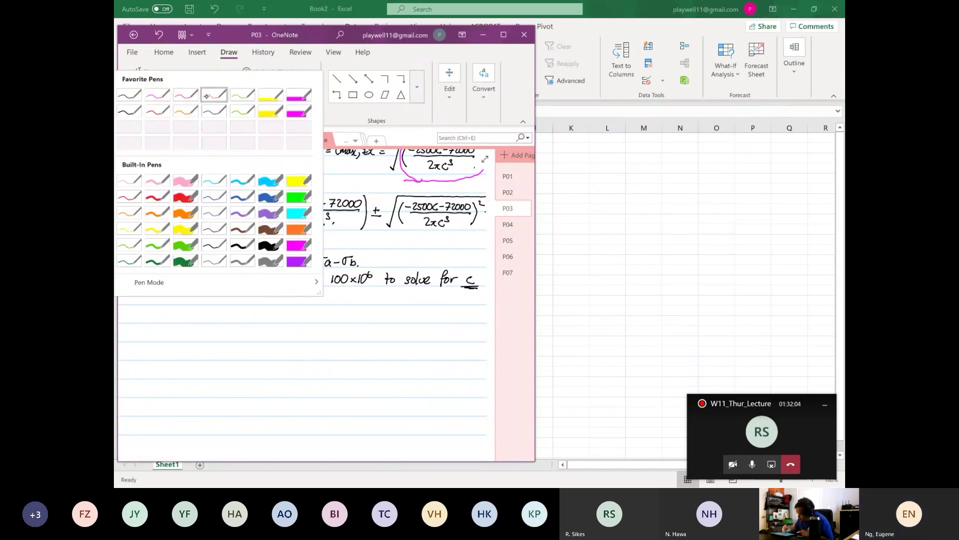
pyautogui.click(145, 95)
pyautogui.click(241, 315)
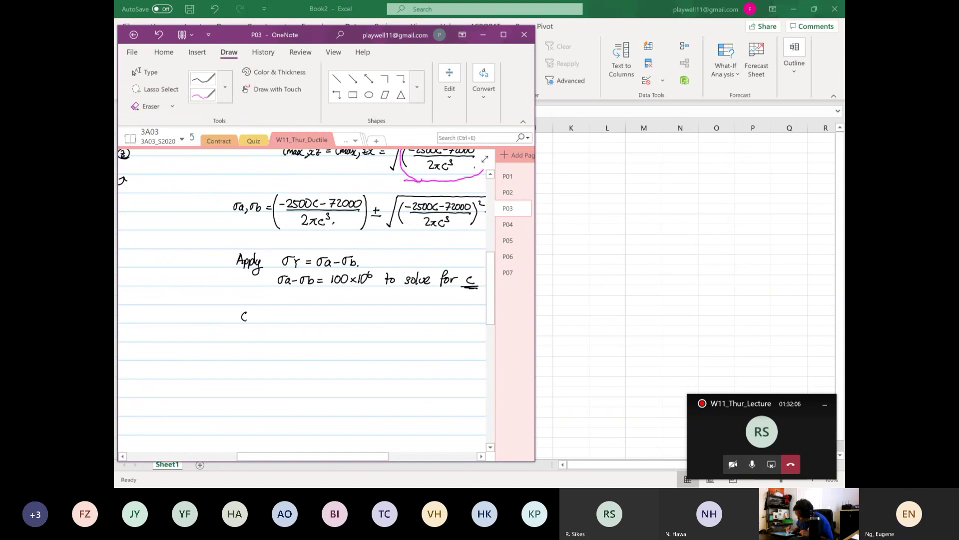
pyautogui.moveTo(254, 318); pyautogui.dragTo(260, 317)
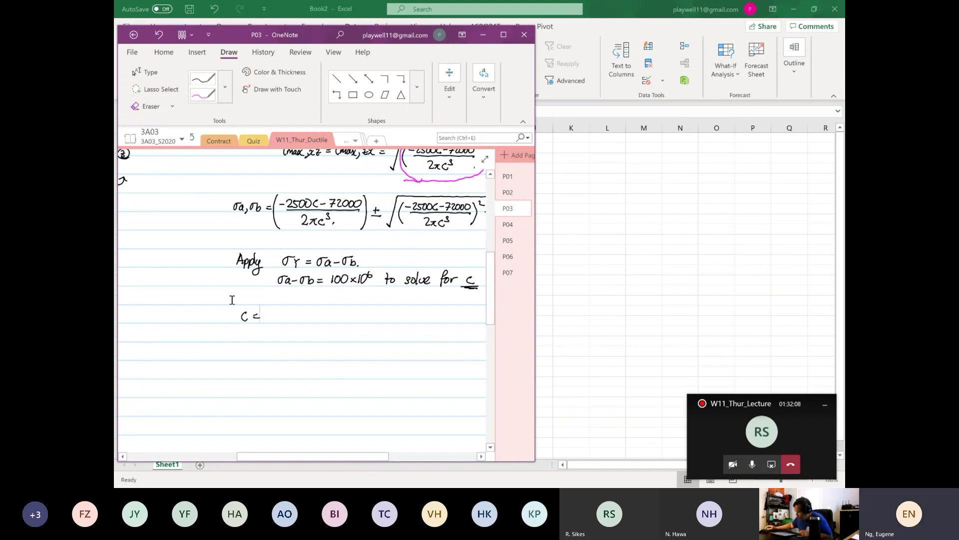
# Write the value 0.074881 in. after c =
pyautogui.click(146, 72)
pyautogui.moveTo(236, 31); pyautogui.dragTo(443, 35)
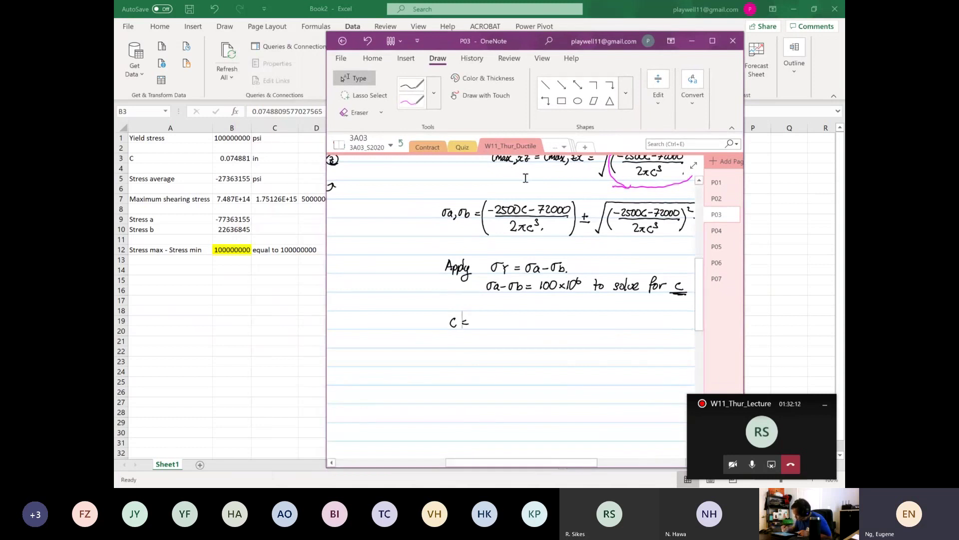
pyautogui.click(474, 321)
pyautogui.moveTo(479, 317); pyautogui.dragTo(541, 326)
pyautogui.click(486, 324)
pyautogui.click(497, 320)
pyautogui.click(543, 326)
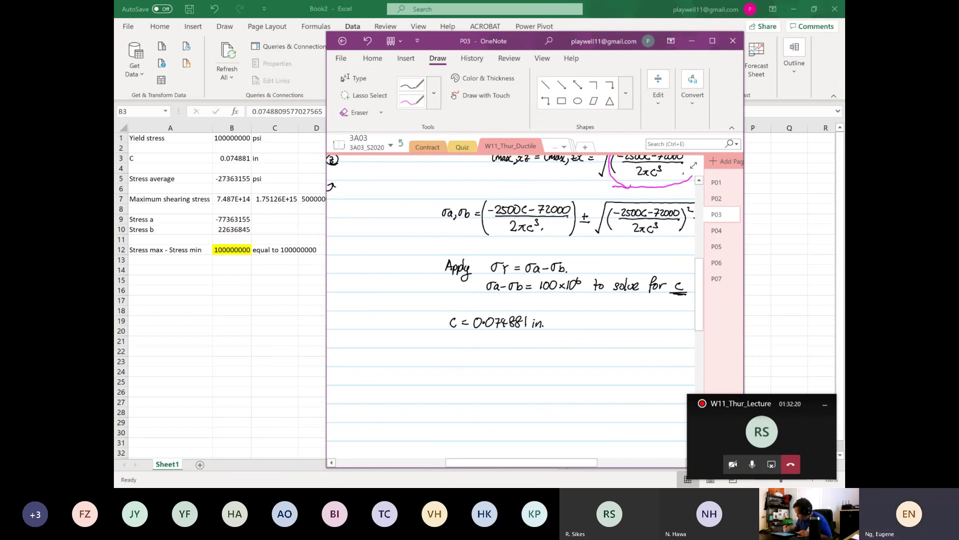
# Ink an underlined Diameter = 149.762×10⁻³ in, erasing and rewriting the exponent
pyautogui.moveTo(451, 353)
pyautogui.mouseDown()
pyautogui.moveTo(452, 363)
pyautogui.moveTo(498, 364)
pyautogui.mouseUp()
pyautogui.moveTo(499, 358); pyautogui.dragTo(504, 362)
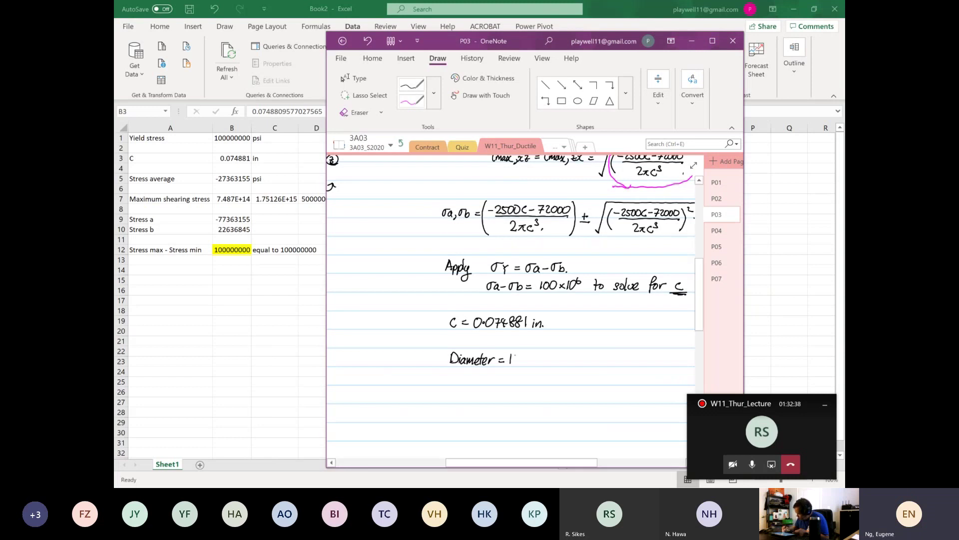
pyautogui.moveTo(515, 353); pyautogui.dragTo(538, 364)
pyautogui.moveTo(544, 353)
pyautogui.mouseDown()
pyautogui.moveTo(543, 364)
pyautogui.moveTo(559, 363)
pyautogui.mouseUp()
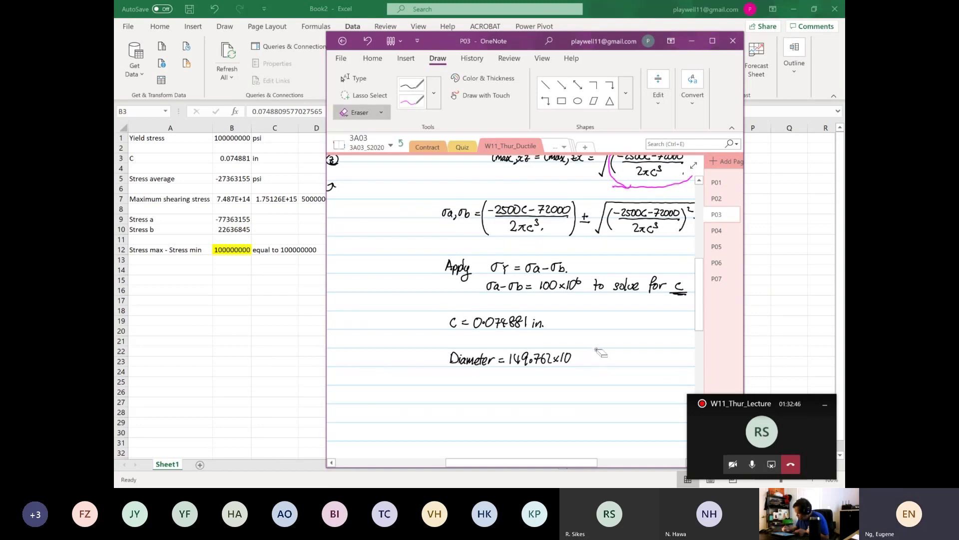
pyautogui.moveTo(580, 358); pyautogui.dragTo(573, 351)
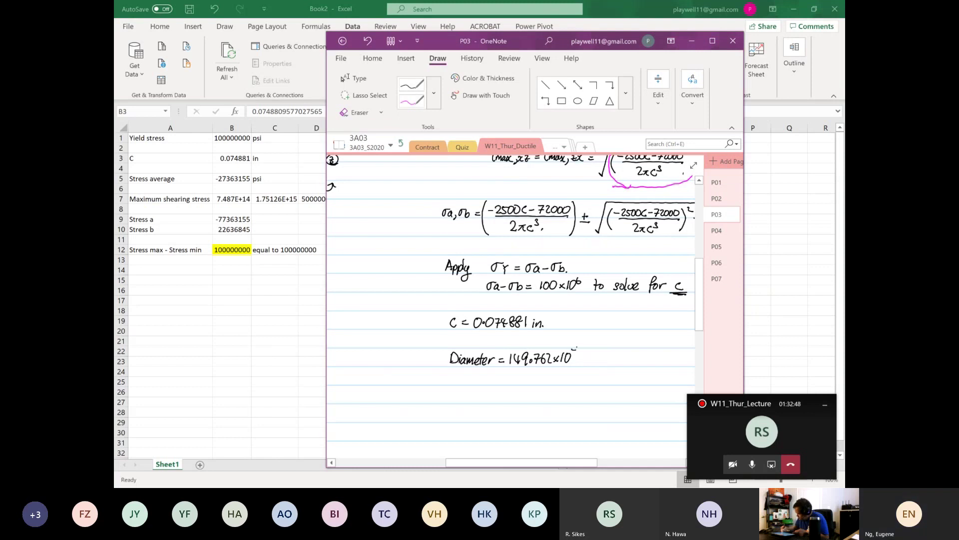
pyautogui.moveTo(587, 358); pyautogui.dragTo(586, 364)
pyautogui.moveTo(514, 368); pyautogui.dragTo(550, 372)
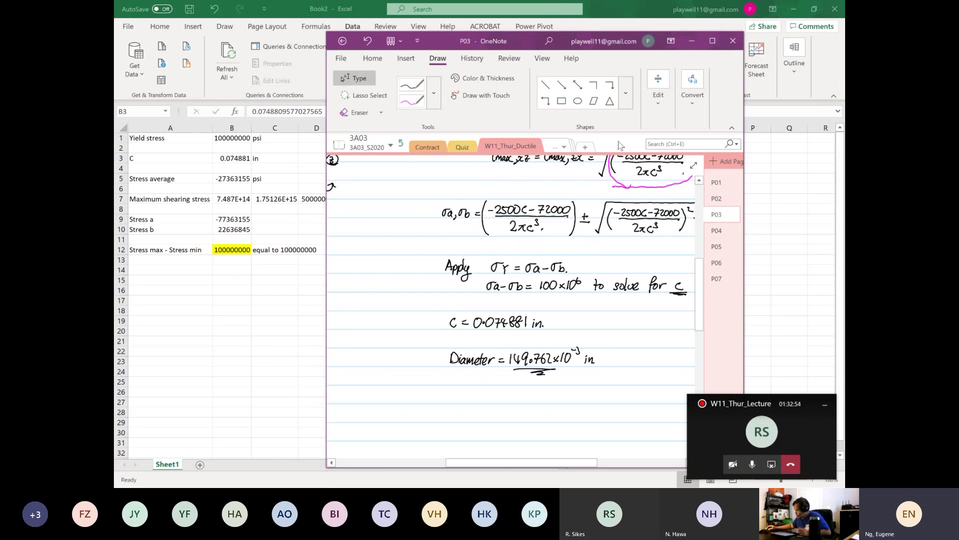
pyautogui.press('Escape')
# Maximize OneNote and circle the σY = σa−σb condition
pyautogui.click(713, 43)
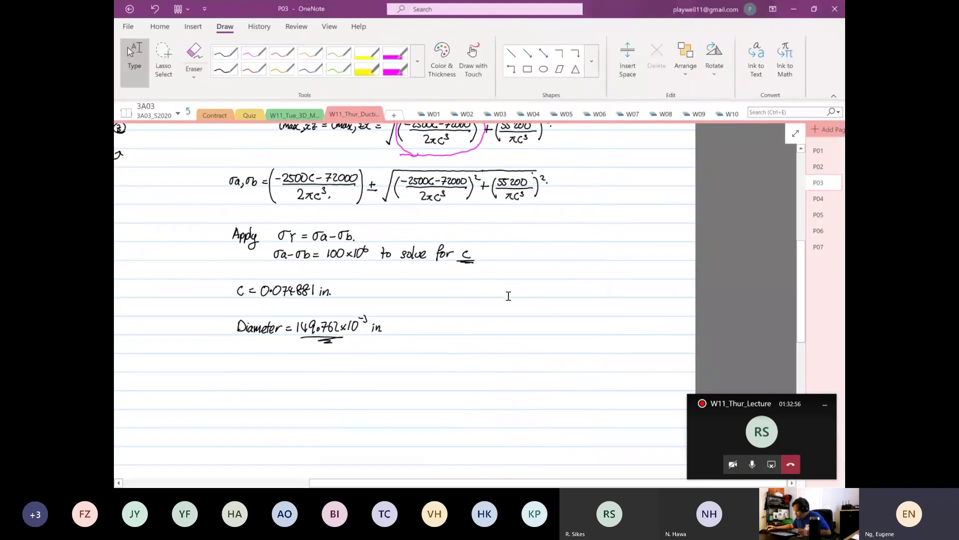
pyautogui.scroll(-3, 508, 293)
pyautogui.scroll(3, 260, 335)
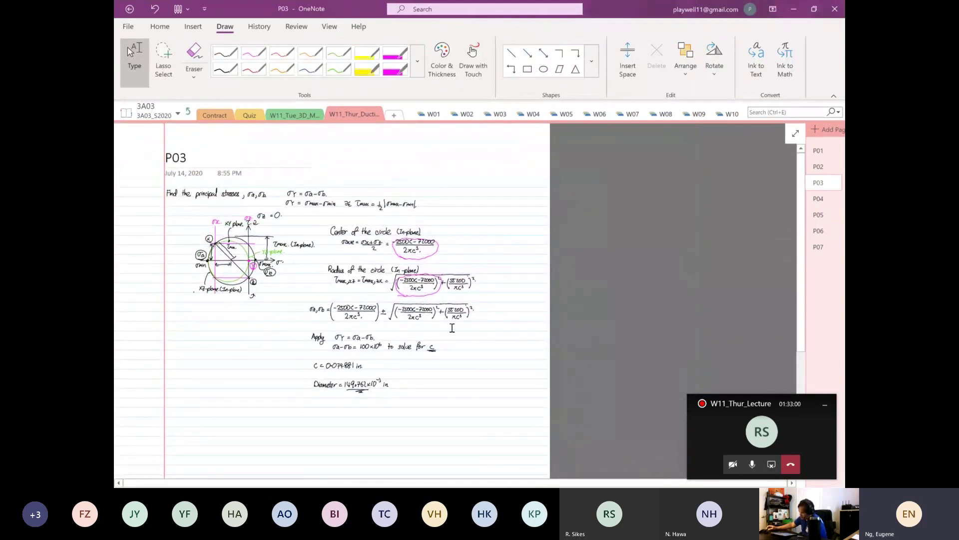
pyautogui.scroll(3, 454, 327)
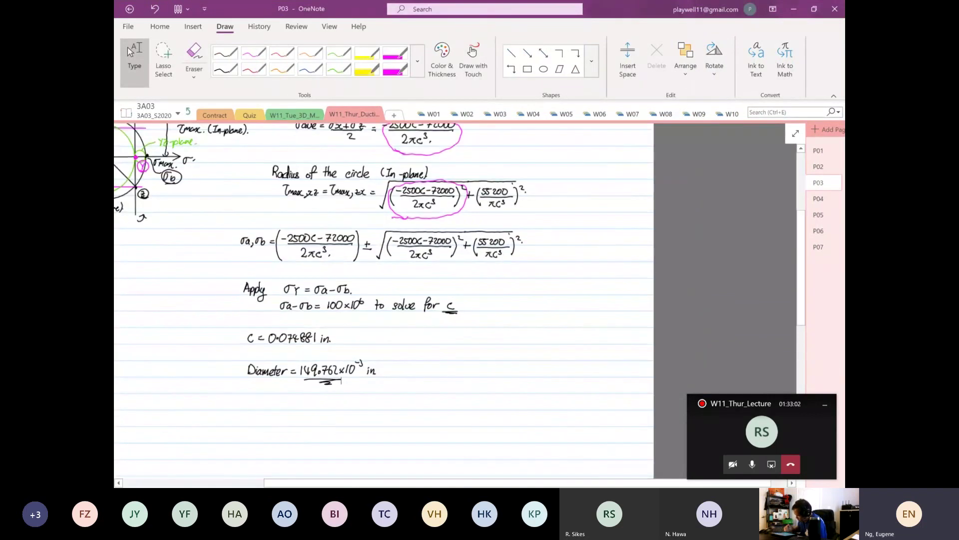
pyautogui.moveTo(288, 297)
pyautogui.mouseDown()
pyautogui.moveTo(359, 295)
pyautogui.moveTo(298, 275)
pyautogui.moveTo(285, 297)
pyautogui.mouseUp()
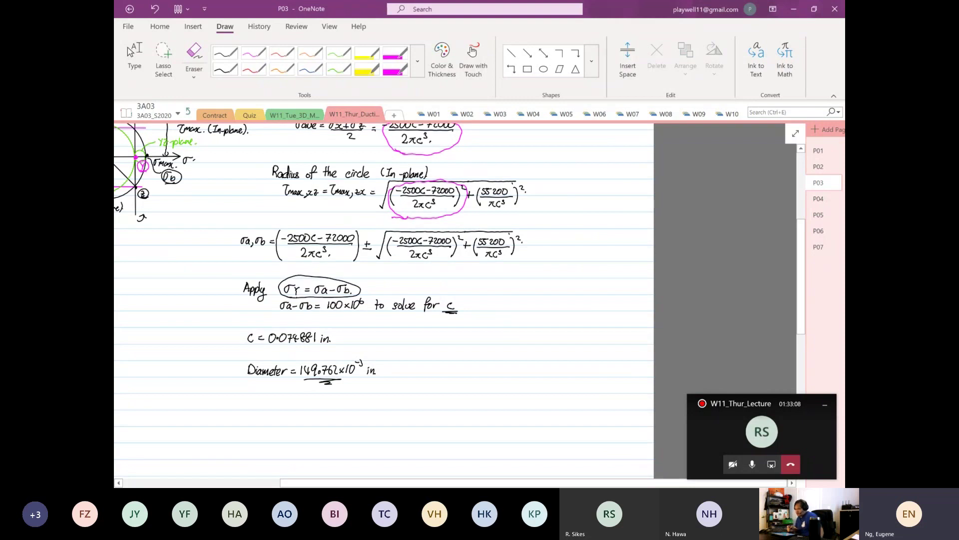
pyautogui.scroll(-2, 384, 250)
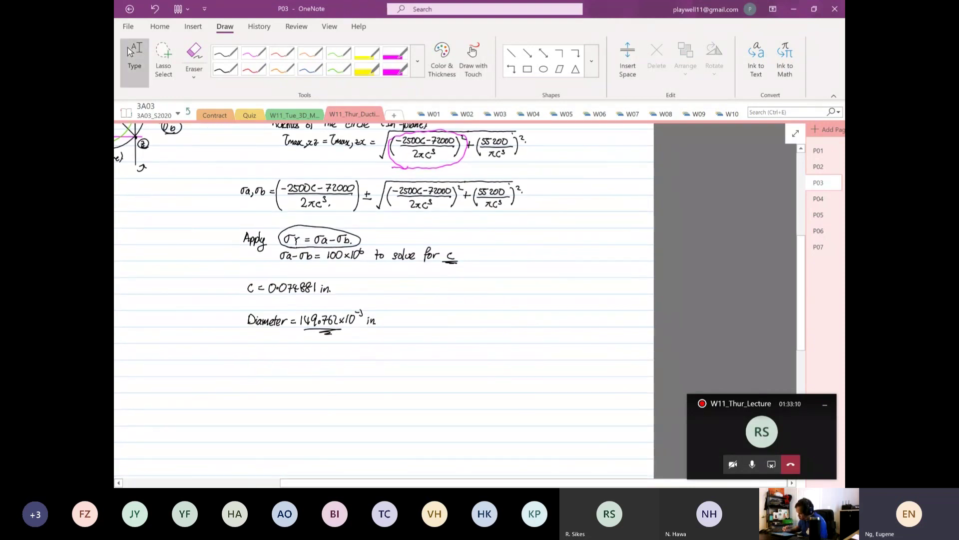
pyautogui.scroll(2, 384, 250)
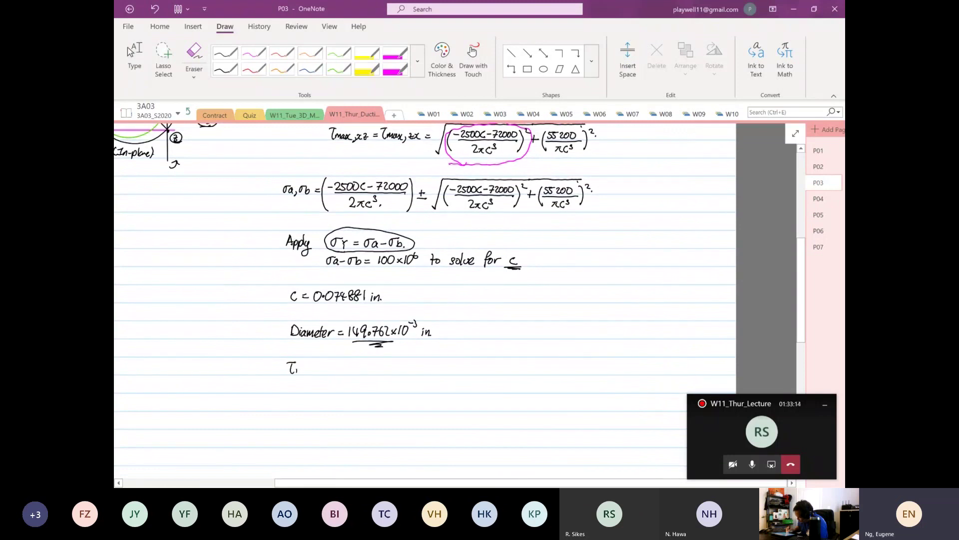
# Handwrite Tmax < 50×10³ psi below the diameter line
pyautogui.moveTo(302, 368); pyautogui.dragTo(313, 374)
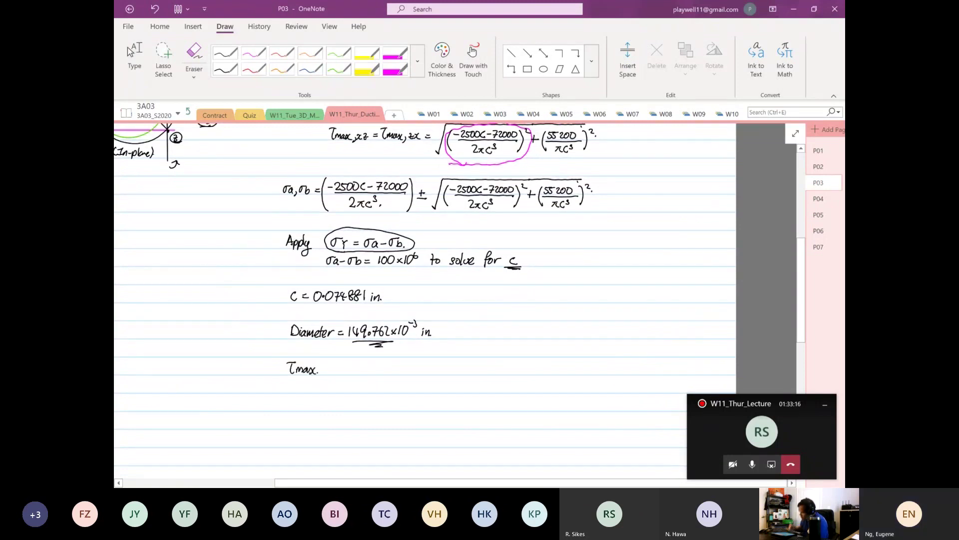
pyautogui.click(317, 371)
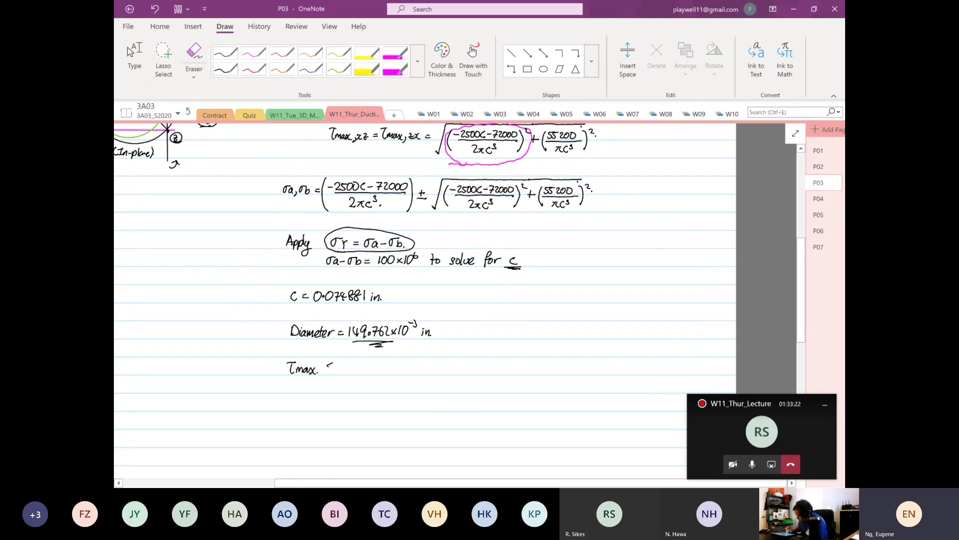
pyautogui.moveTo(354, 365); pyautogui.dragTo(361, 372)
pyautogui.moveTo(361, 366); pyautogui.dragTo(364, 373)
pyautogui.moveTo(369, 364)
pyautogui.mouseDown()
pyautogui.moveTo(368, 373)
pyautogui.moveTo(388, 371)
pyautogui.mouseUp()
pyautogui.moveTo(393, 365); pyautogui.dragTo(390, 372)
pyautogui.moveTo(396, 368); pyautogui.dragTo(397, 372)
pyautogui.click(397, 364)
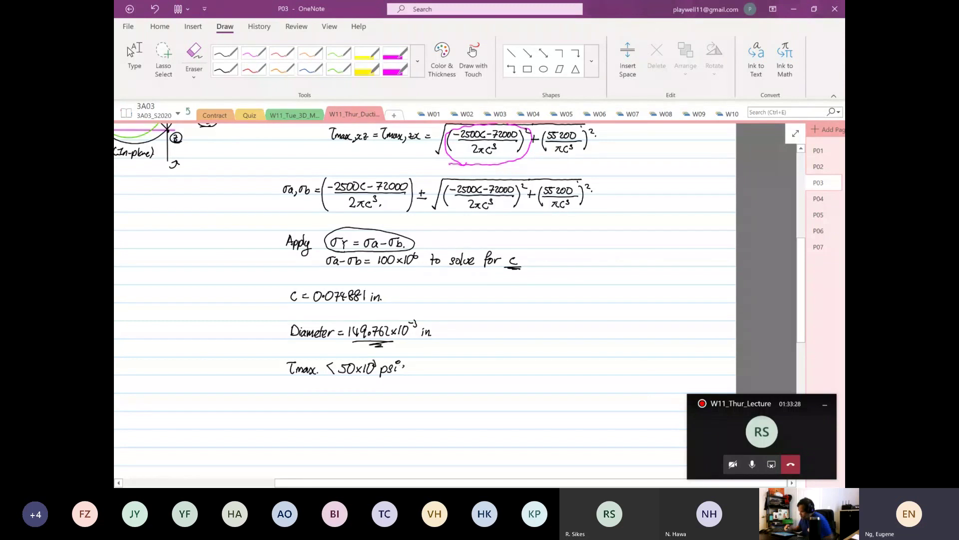
# Start a new 'Tmax =' line below the condition
pyautogui.click(135, 58)
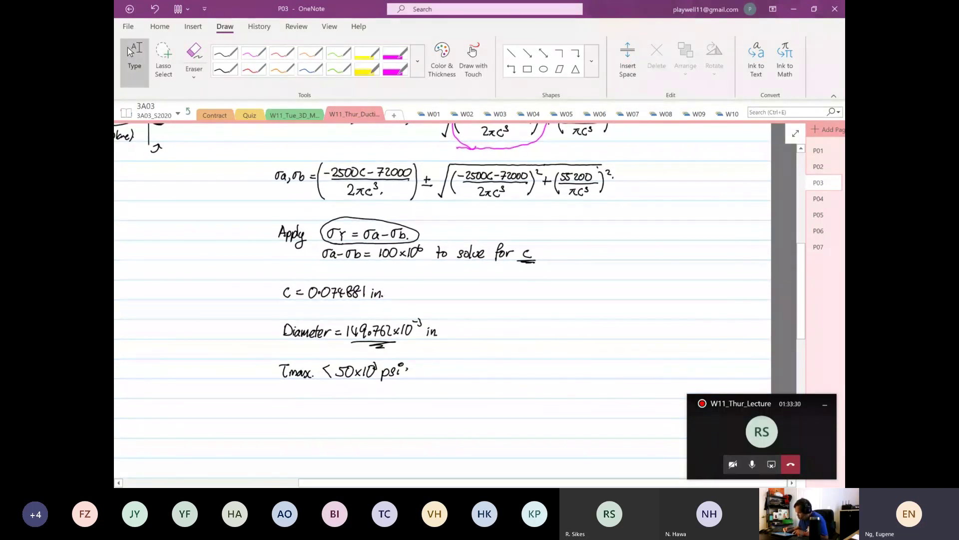
pyautogui.scroll(2, 444, 300)
pyautogui.scroll(-2, 445, 300)
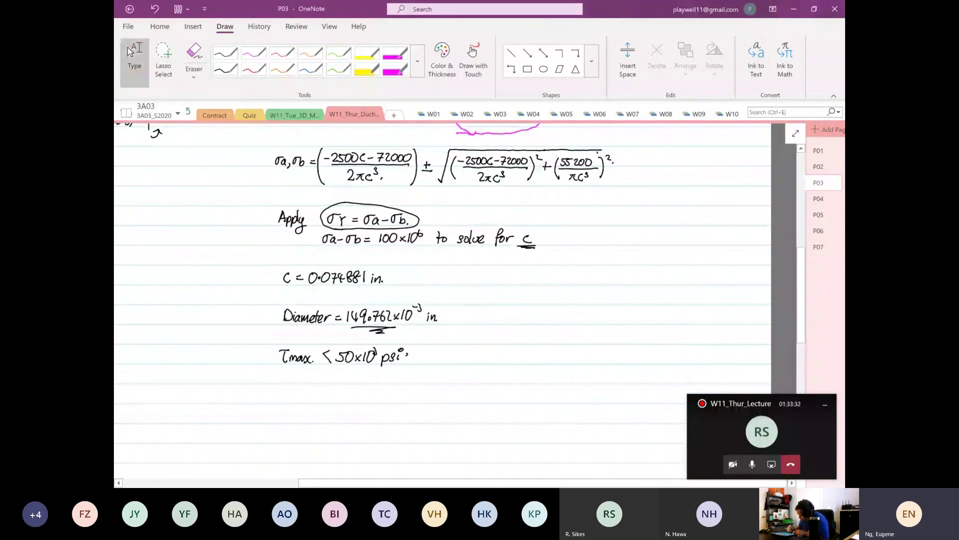
pyautogui.moveTo(287, 387)
pyautogui.mouseDown()
pyautogui.moveTo(286, 401)
pyautogui.moveTo(321, 396)
pyautogui.mouseUp()
# Draw the square-root sign after Tmax =, redrawing its bar and left stroke
pyautogui.moveTo(314, 399); pyautogui.dragTo(321, 400)
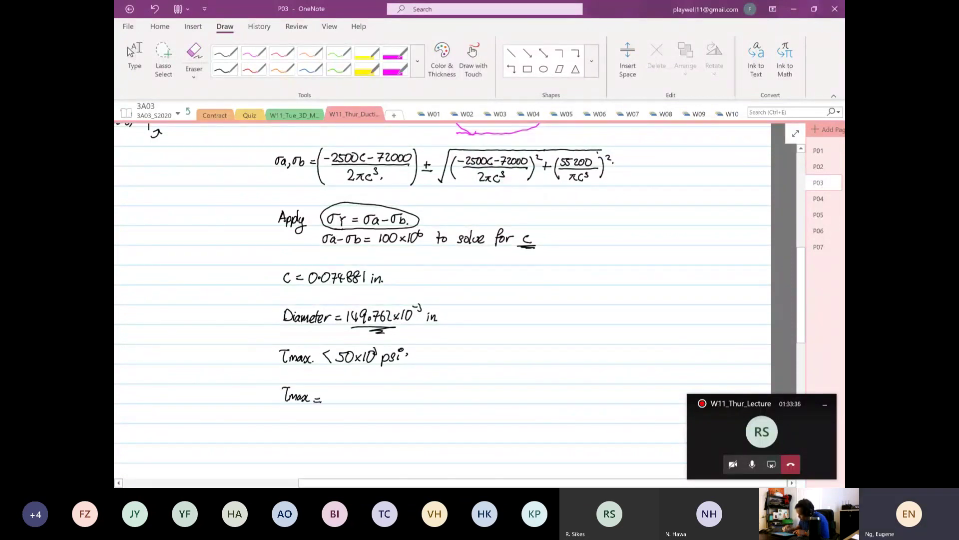
pyautogui.scroll(1, 445, 300)
pyautogui.moveTo(330, 434); pyautogui.dragTo(460, 433)
pyautogui.click(335, 438)
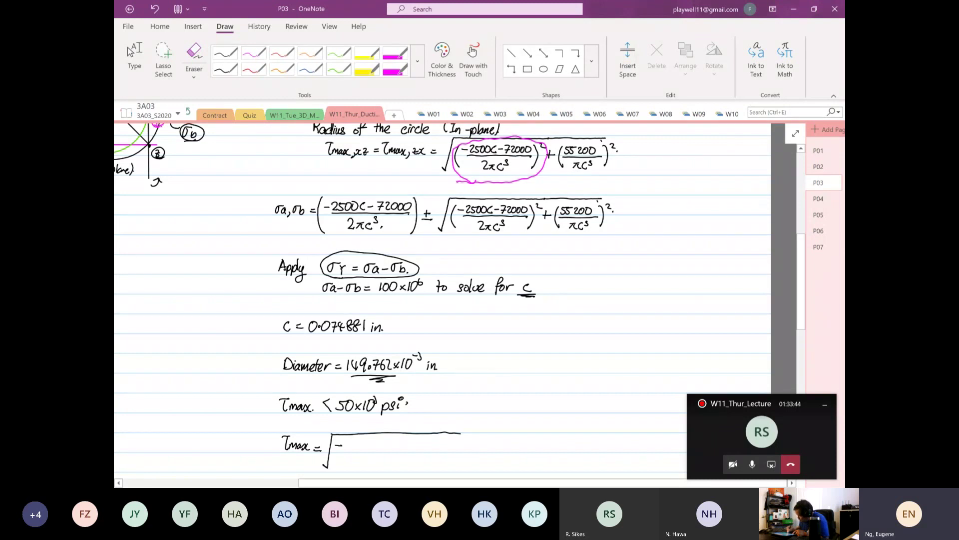
pyautogui.moveTo(358, 441); pyautogui.dragTo(358, 441)
pyautogui.moveTo(364, 441)
pyautogui.mouseDown()
pyautogui.moveTo(374, 449)
pyautogui.moveTo(334, 463)
pyautogui.moveTo(417, 440)
pyautogui.mouseUp()
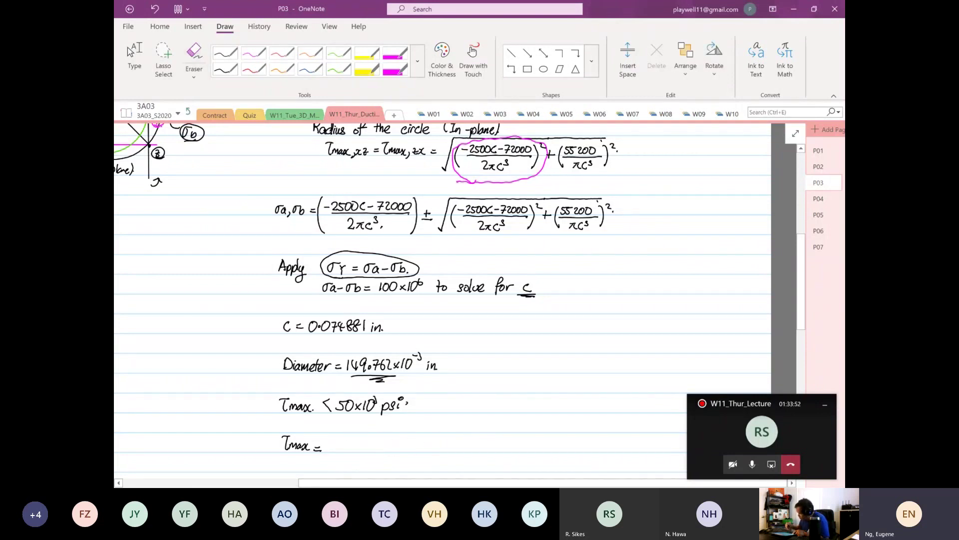
pyautogui.moveTo(331, 434); pyautogui.dragTo(475, 433)
pyautogui.moveTo(334, 435); pyautogui.dragTo(329, 466)
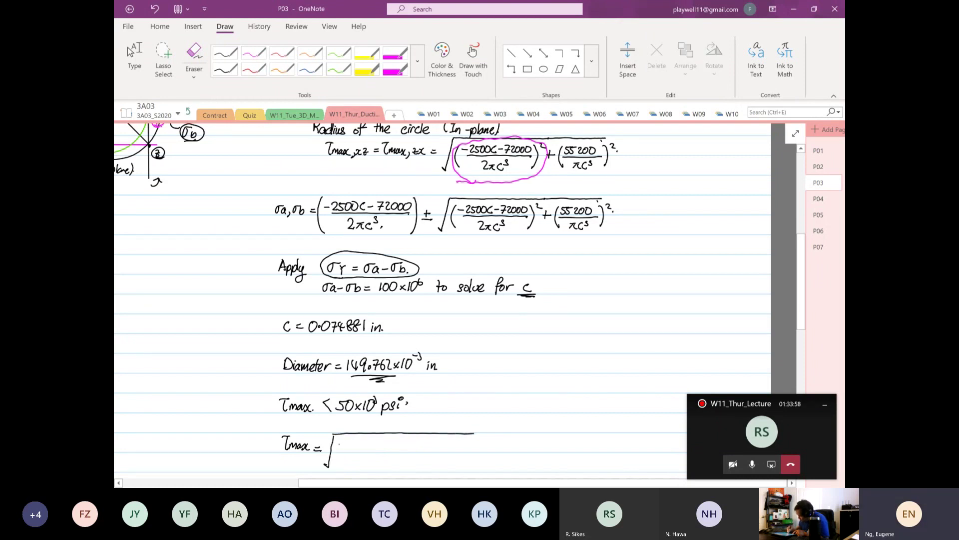
# Write the numerator -2500(0.074881) − 72000 above a fraction bar
pyautogui.moveTo(343, 441); pyautogui.dragTo(357, 441)
pyautogui.moveTo(364, 441)
pyautogui.mouseDown()
pyautogui.moveTo(407, 442)
pyautogui.moveTo(418, 454)
pyautogui.mouseUp()
pyautogui.click(379, 446)
pyautogui.scroll(2, 450, 300)
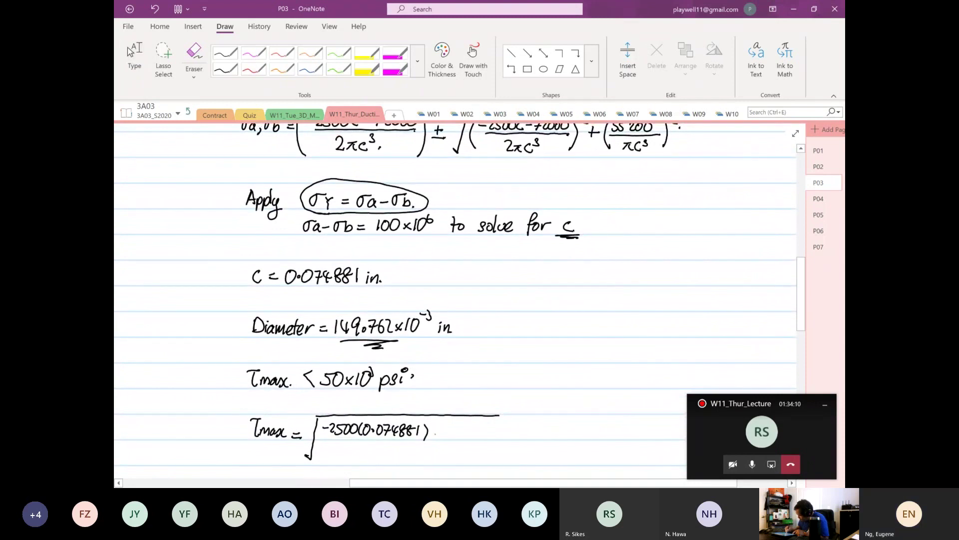
pyautogui.moveTo(439, 431); pyautogui.dragTo(449, 438)
pyautogui.moveTo(451, 428)
pyautogui.mouseDown()
pyautogui.moveTo(457, 438)
pyautogui.moveTo(468, 428)
pyautogui.mouseUp()
pyautogui.moveTo(479, 427); pyautogui.dragTo(477, 428)
pyautogui.moveTo(330, 442); pyautogui.dragTo(482, 441)
# Write the denominator 2π(0.074881), then parenthesize and square the first fraction
pyautogui.moveTo(371, 448)
pyautogui.mouseDown()
pyautogui.moveTo(395, 461)
pyautogui.moveTo(427, 458)
pyautogui.mouseUp()
pyautogui.moveTo(431, 449)
pyautogui.mouseDown()
pyautogui.moveTo(433, 458)
pyautogui.moveTo(458, 459)
pyautogui.mouseUp()
pyautogui.moveTo(464, 446)
pyautogui.mouseDown()
pyautogui.moveTo(464, 460)
pyautogui.moveTo(474, 453)
pyautogui.mouseUp()
pyautogui.moveTo(476, 453); pyautogui.dragTo(476, 453)
pyautogui.moveTo(325, 421); pyautogui.dragTo(320, 452)
pyautogui.moveTo(488, 425)
pyautogui.mouseDown()
pyautogui.moveTo(486, 455)
pyautogui.moveTo(503, 428)
pyautogui.moveTo(517, 439)
pyautogui.moveTo(475, 464)
pyautogui.moveTo(482, 448)
pyautogui.moveTo(508, 447)
pyautogui.moveTo(514, 436)
pyautogui.moveTo(536, 449)
pyautogui.moveTo(492, 464)
pyautogui.moveTo(503, 467)
pyautogui.mouseUp()
pyautogui.click(505, 428)
# Add the second term 55200 over π(0.074881) and extend the root bar over everything
pyautogui.hscroll(2, 450, 300)
pyautogui.scroll(1, 450, 299)
pyautogui.click(520, 437)
pyautogui.moveTo(518, 457)
pyautogui.mouseDown()
pyautogui.moveTo(516, 466)
pyautogui.moveTo(526, 456)
pyautogui.moveTo(546, 462)
pyautogui.mouseUp()
pyautogui.moveTo(550, 455); pyautogui.dragTo(555, 465)
pyautogui.moveTo(563, 454)
pyautogui.mouseDown()
pyautogui.moveTo(563, 465)
pyautogui.moveTo(558, 449)
pyautogui.moveTo(575, 463)
pyautogui.mouseUp()
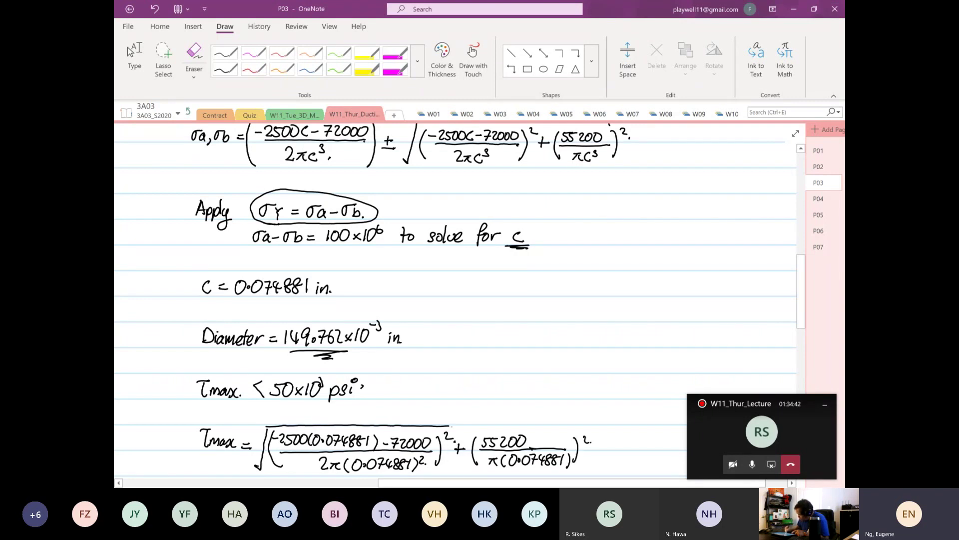
pyautogui.moveTo(448, 424); pyautogui.dragTo(575, 424)
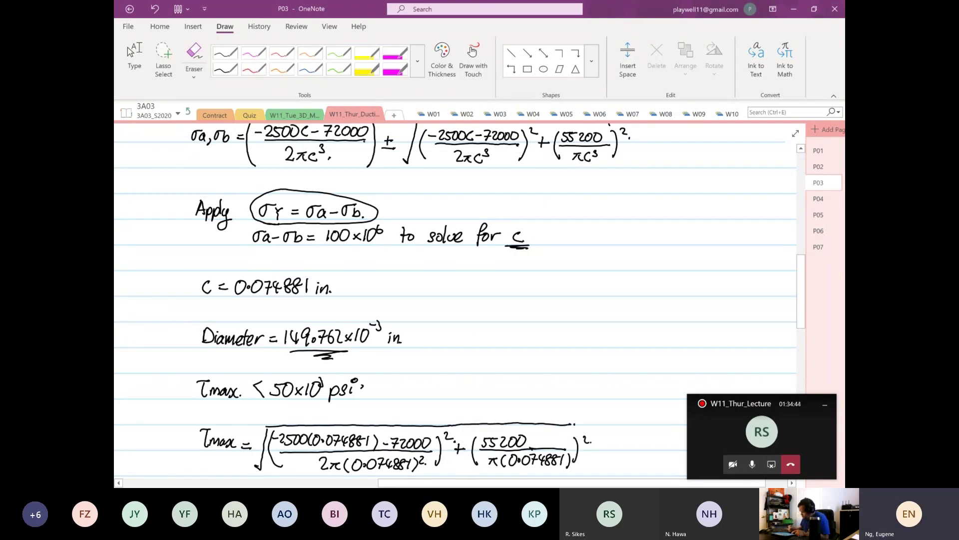
pyautogui.scroll(-2, 455, 300)
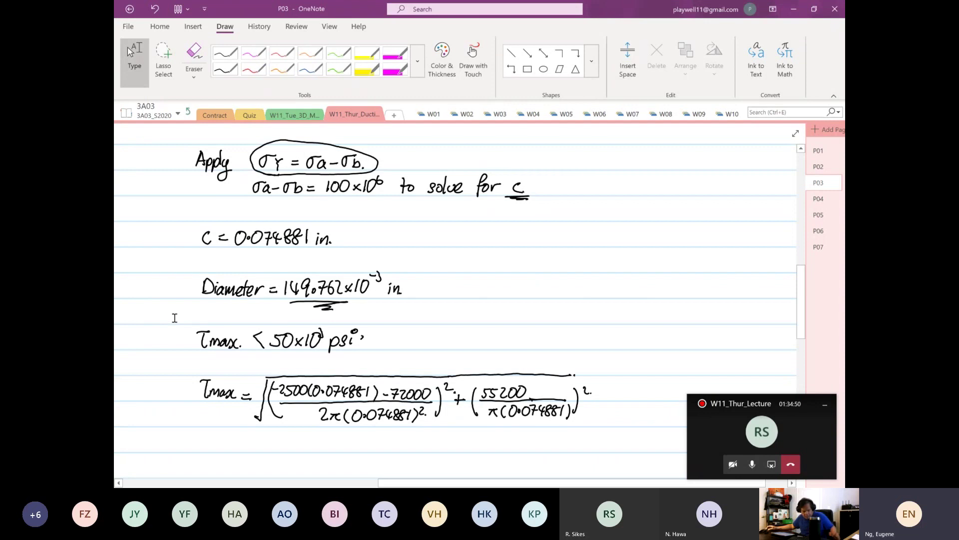
# In Excel, confirm D7's =SQRT(B7+C7) gives 50000000, then go back to OneNote
pyautogui.hotkey('alt', 'Tab')
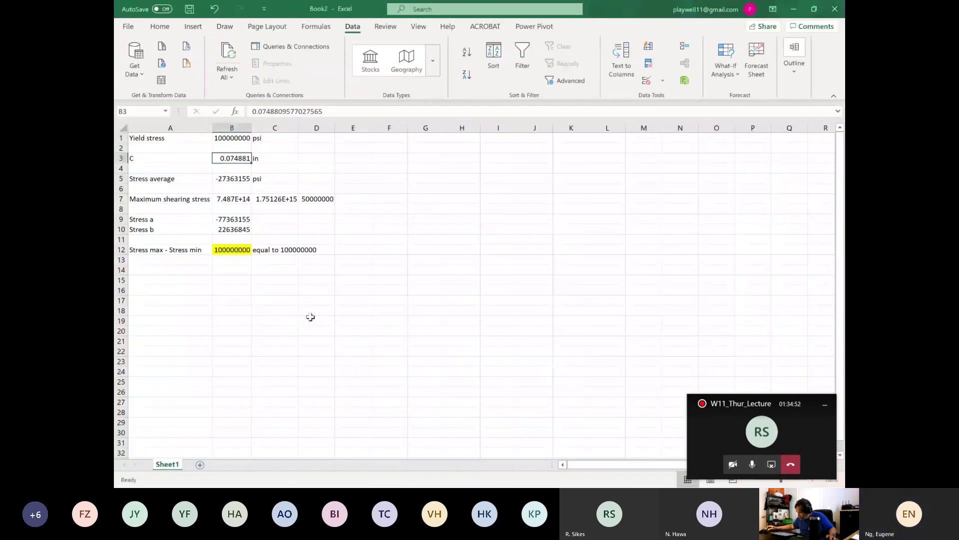
pyautogui.click(320, 320)
pyautogui.click(316, 198)
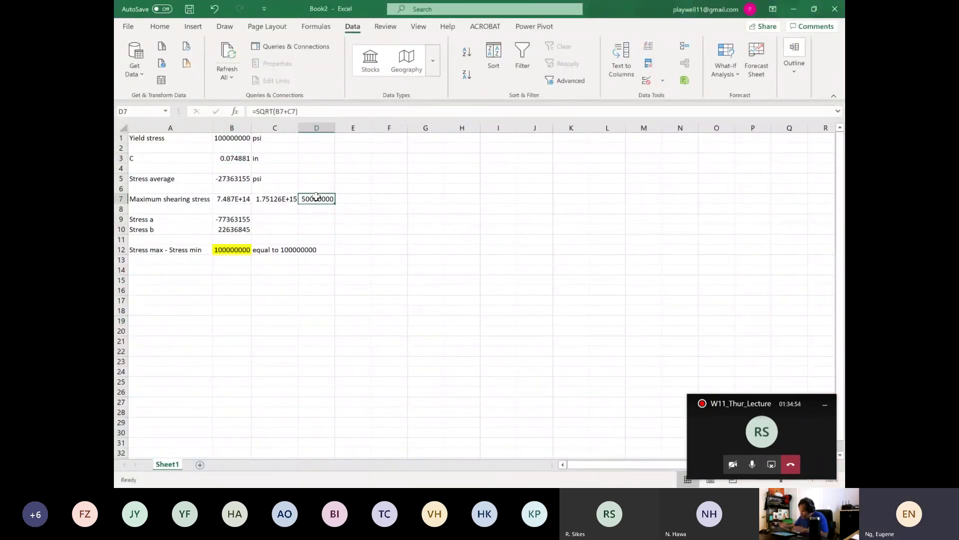
pyautogui.scroll(3, 317, 198)
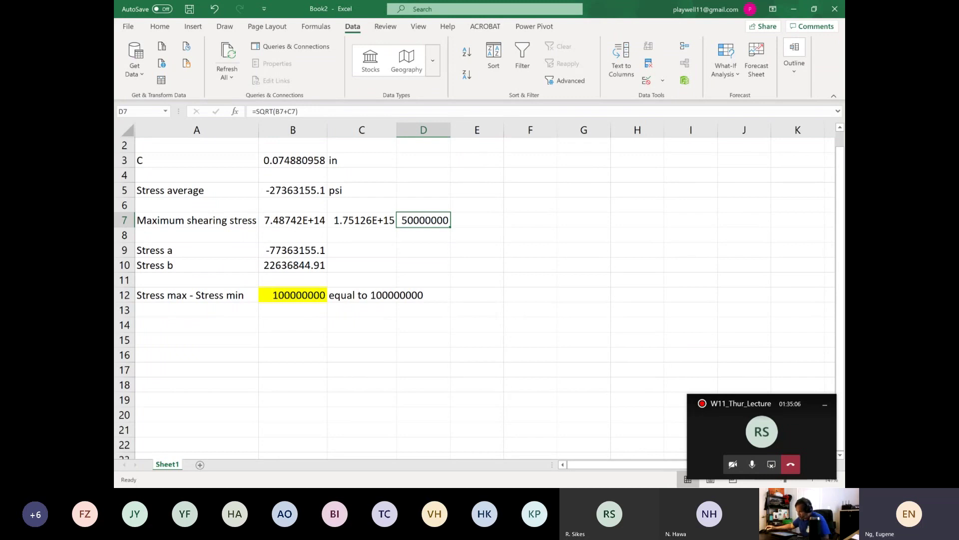
pyautogui.click(198, 220)
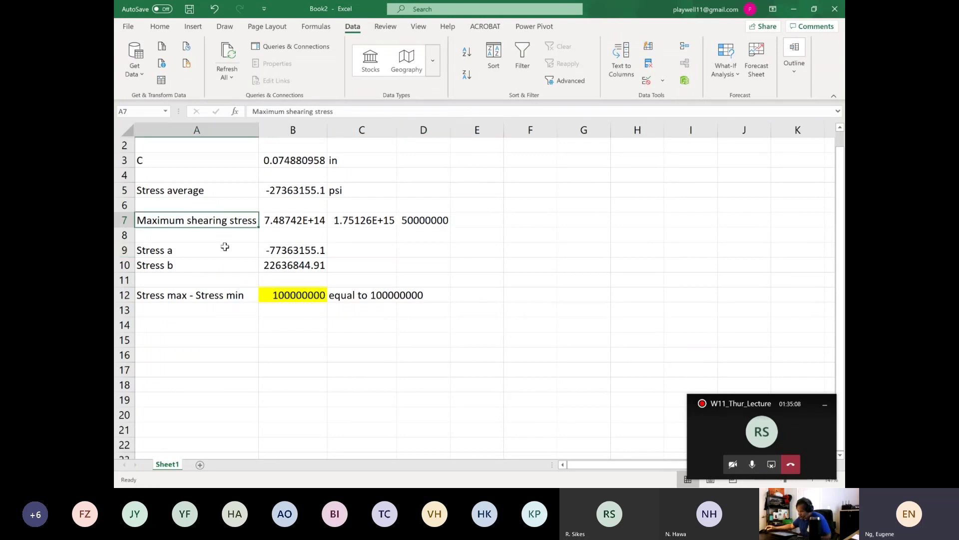
pyautogui.hotkey('alt', 'Tab')
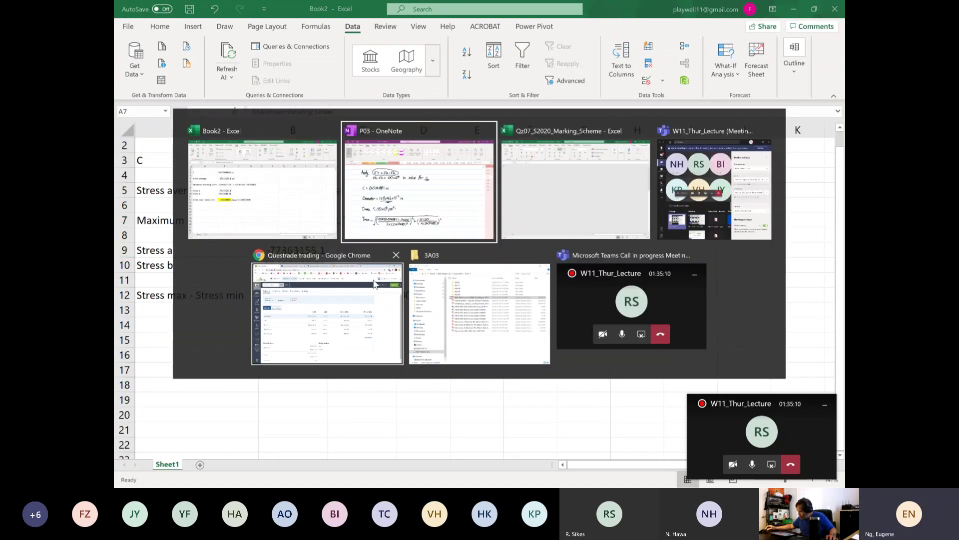
# Ink the τmax result '= 50×10³ psi' beneath the expression
pyautogui.scroll(-3, 423, 279)
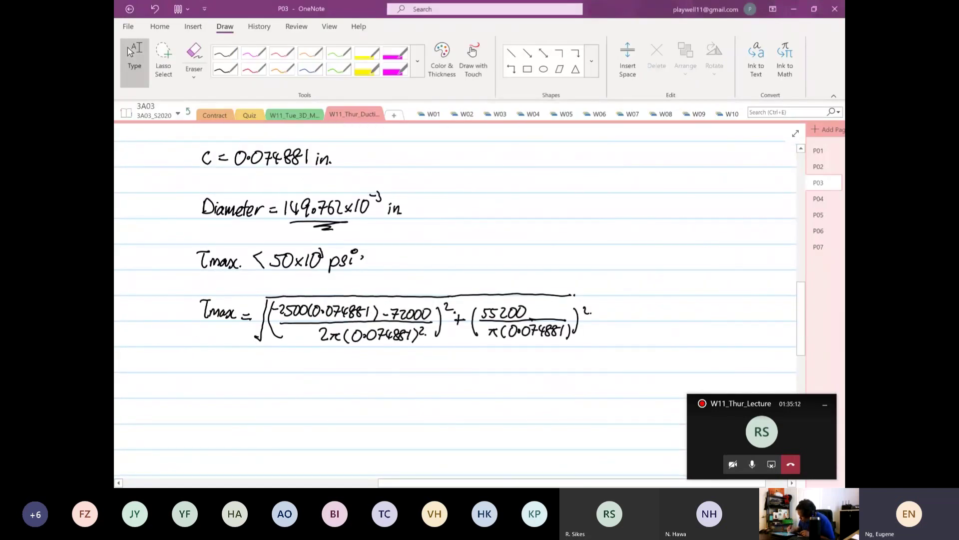
pyautogui.moveTo(265, 356)
pyautogui.mouseDown()
pyautogui.moveTo(263, 365)
pyautogui.moveTo(274, 354)
pyautogui.mouseUp()
pyautogui.moveTo(276, 353); pyautogui.dragTo(294, 365)
pyautogui.moveTo(300, 354)
pyautogui.mouseDown()
pyautogui.moveTo(299, 365)
pyautogui.moveTo(305, 357)
pyautogui.mouseUp()
pyautogui.moveTo(307, 352)
pyautogui.mouseDown()
pyautogui.moveTo(314, 373)
pyautogui.moveTo(333, 367)
pyautogui.mouseUp()
pyautogui.moveTo(336, 354); pyautogui.dragTo(340, 353)
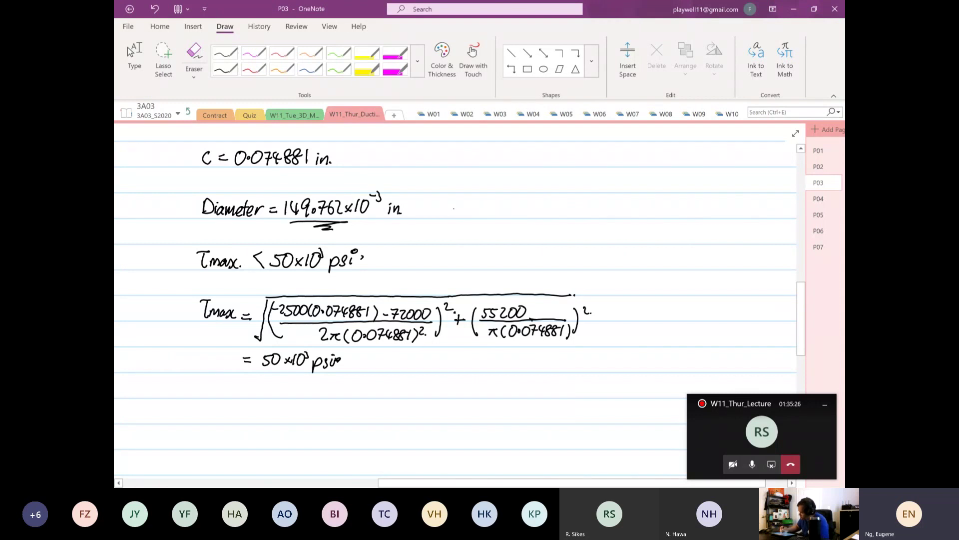
# Ink '150×10⁻³ in' beside the diameter, double-underline it, and underline the 50×10³ psi result
pyautogui.moveTo(457, 202)
pyautogui.mouseDown()
pyautogui.moveTo(456, 215)
pyautogui.moveTo(470, 202)
pyautogui.mouseUp()
pyautogui.moveTo(477, 202); pyautogui.dragTo(494, 213)
pyautogui.moveTo(503, 203); pyautogui.dragTo(534, 214)
pyautogui.moveTo(457, 219); pyautogui.dragTo(502, 218)
pyautogui.moveTo(471, 225); pyautogui.dragTo(500, 224)
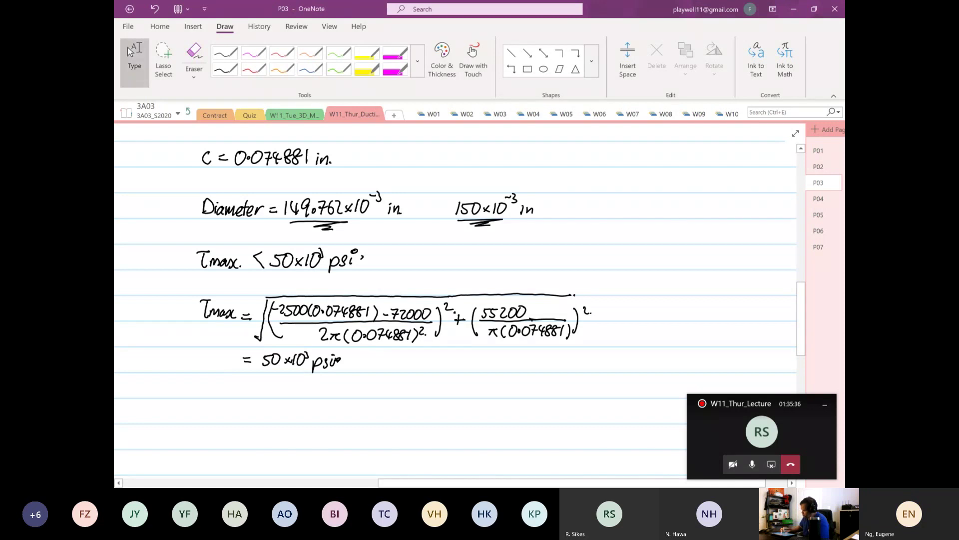
pyautogui.scroll(3, 450, 300)
pyautogui.scroll(-2, 450, 300)
pyautogui.scroll(1, 400, 250)
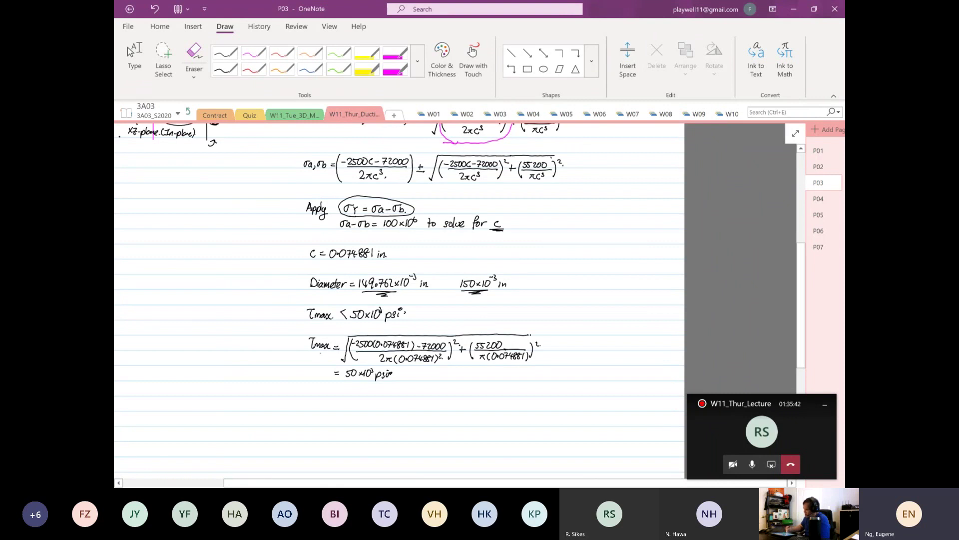
pyautogui.moveTo(346, 383); pyautogui.dragTo(389, 382)
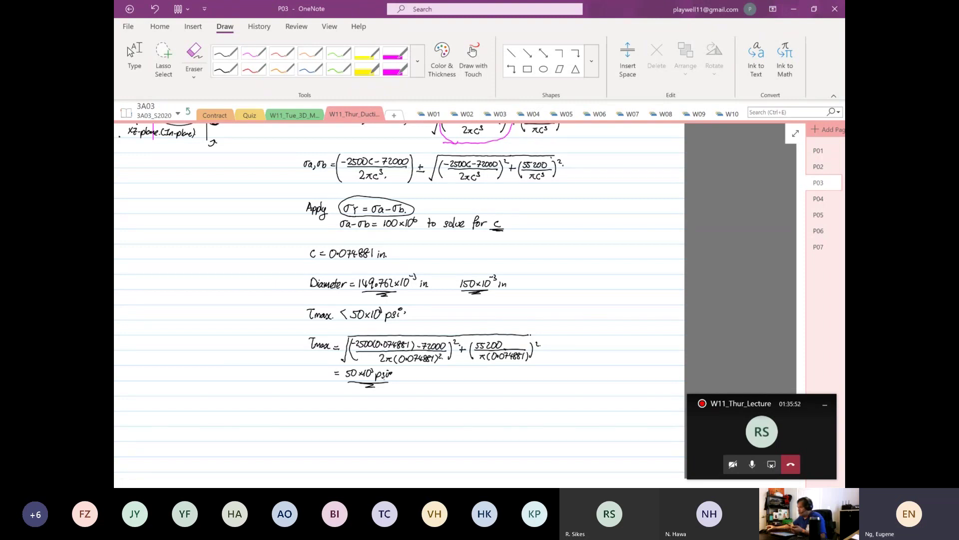
pyautogui.press('Escape')
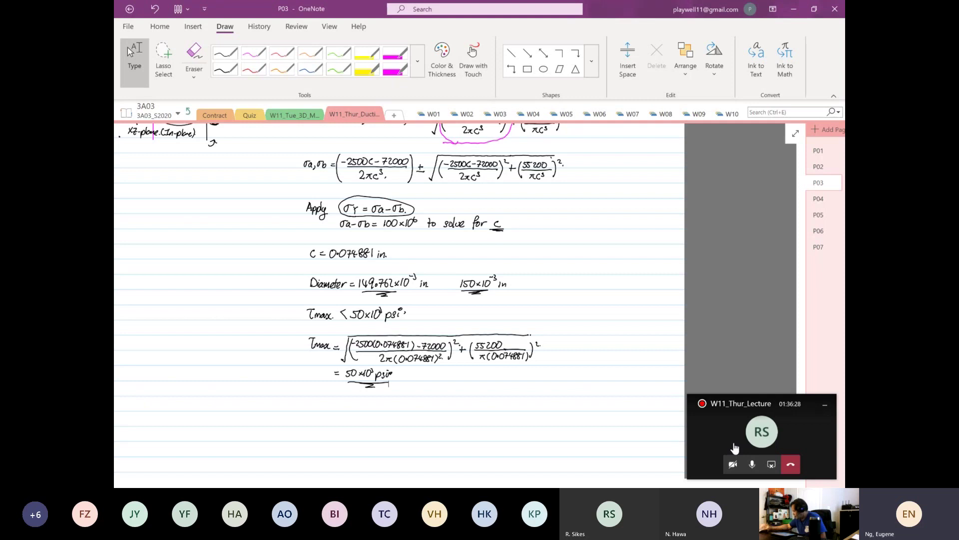
# Restore the full Teams meeting window and open its '...' More actions menu
pyautogui.click(794, 428)
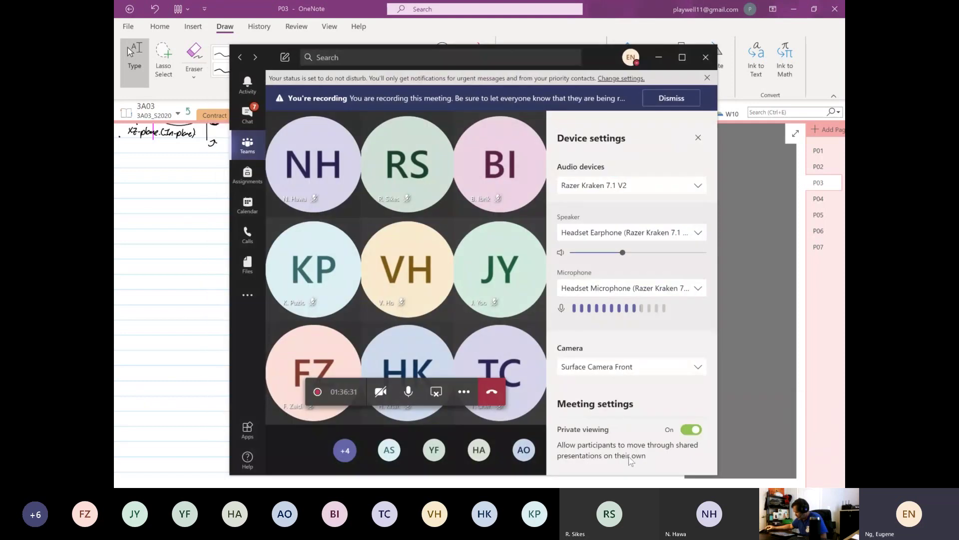
pyautogui.click(463, 393)
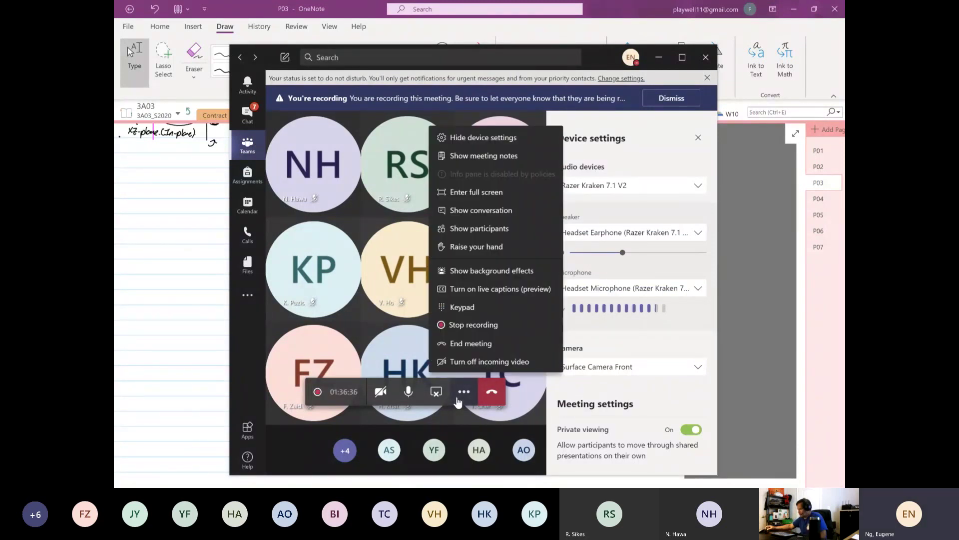